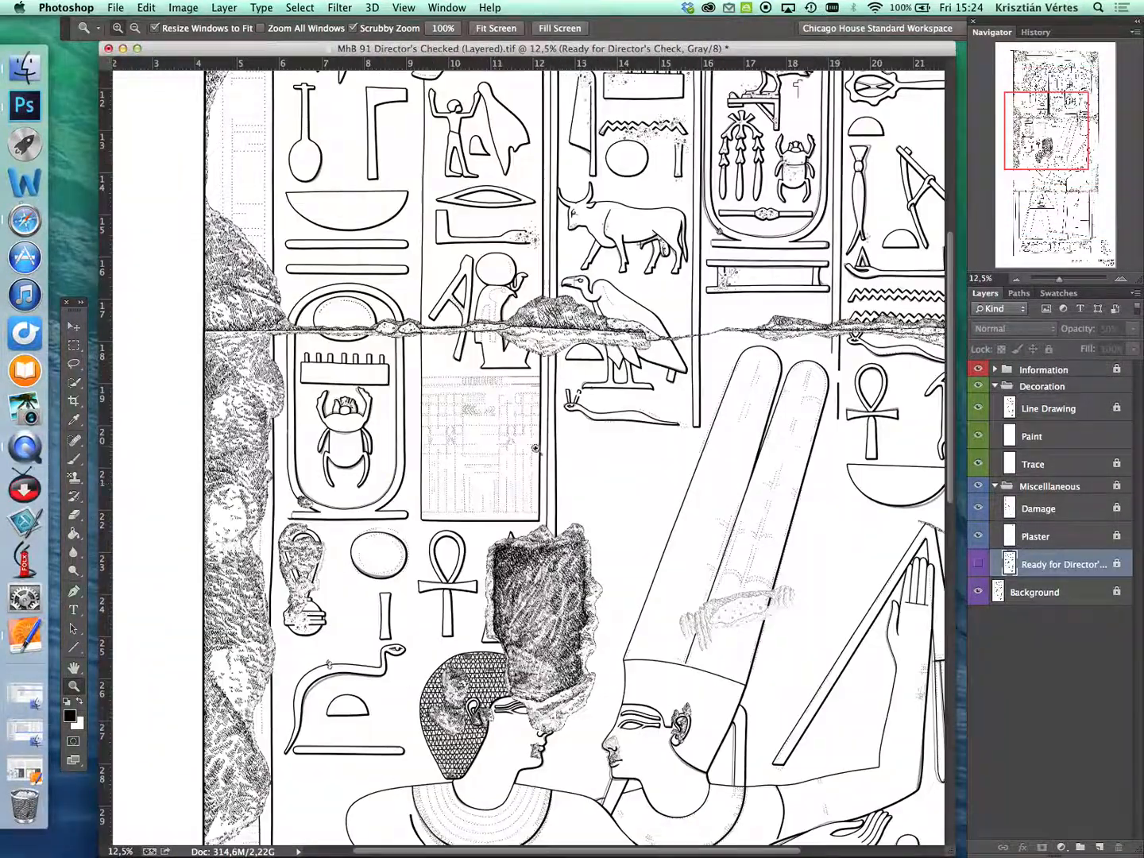
Step: Examine the relief drawing at 25% zoom, from the hieroglyph panel down to the two facing figures
{"action": "left_click", "coordinate": [536, 447]}
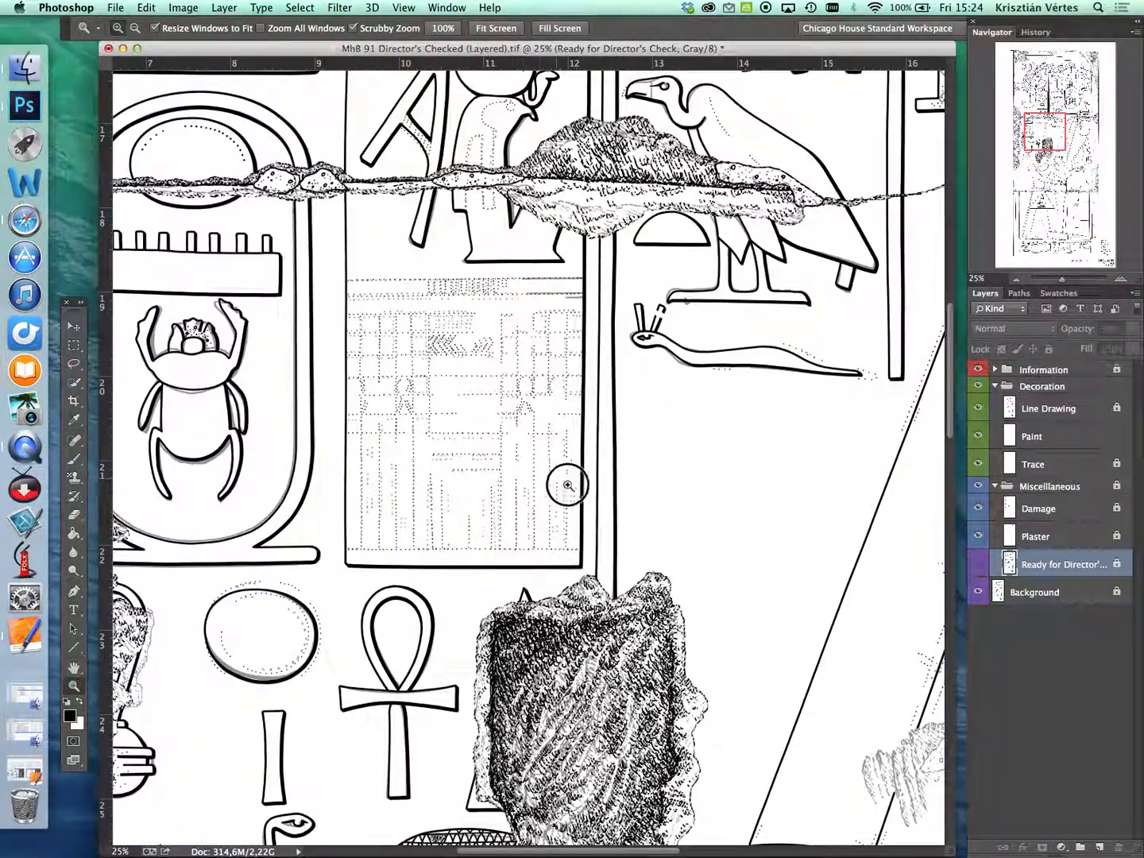
{"action": "left_click_drag", "start_coordinate": [567, 484], "coordinate": [685, 554]}
{"action": "left_click_drag", "start_coordinate": [569, 411], "coordinate": [403, 553]}
{"action": "left_click_drag", "start_coordinate": [668, 471], "coordinate": [632, 179]}
{"action": "left_click_drag", "start_coordinate": [620, 640], "coordinate": [669, 191]}
{"action": "left_click_drag", "start_coordinate": [587, 535], "coordinate": [643, 453]}
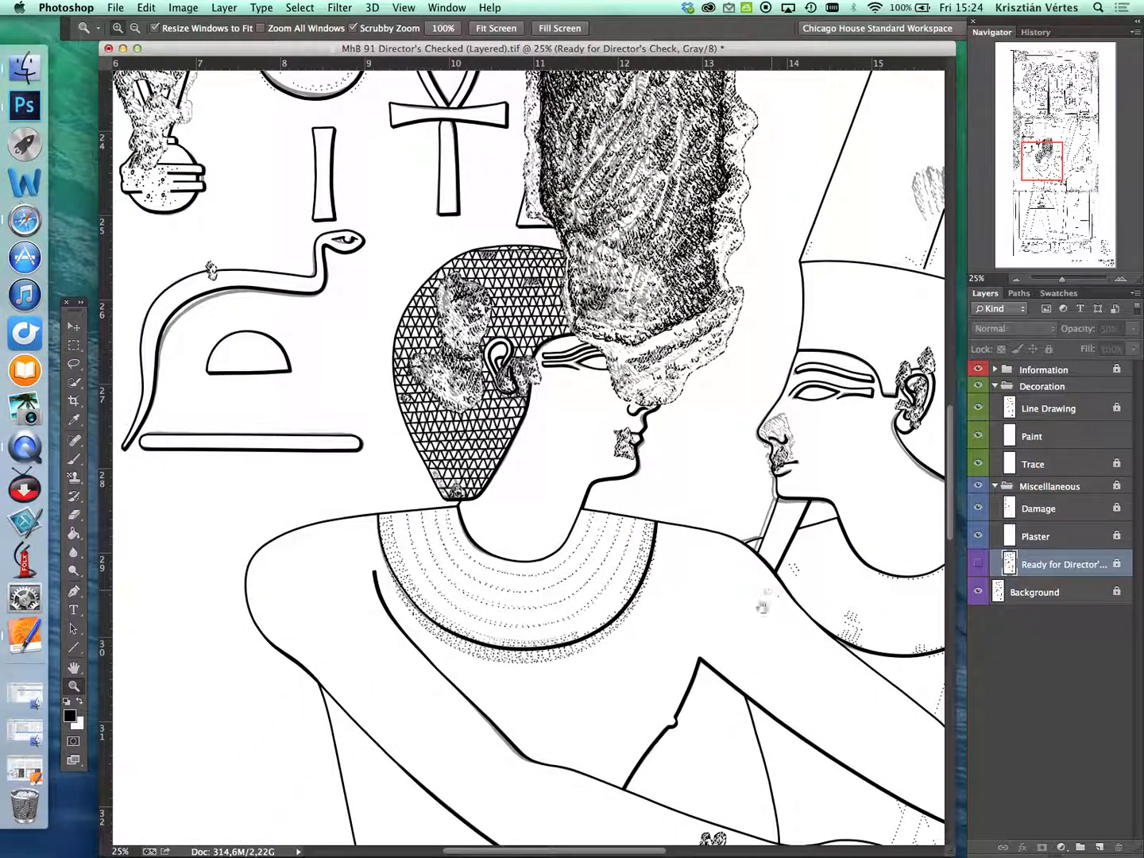
{"action": "left_click_drag", "start_coordinate": [771, 599], "coordinate": [766, 611]}
{"action": "left_click_drag", "start_coordinate": [687, 638], "coordinate": [655, 657]}
{"action": "left_click_drag", "start_coordinate": [614, 615], "coordinate": [590, 591]}
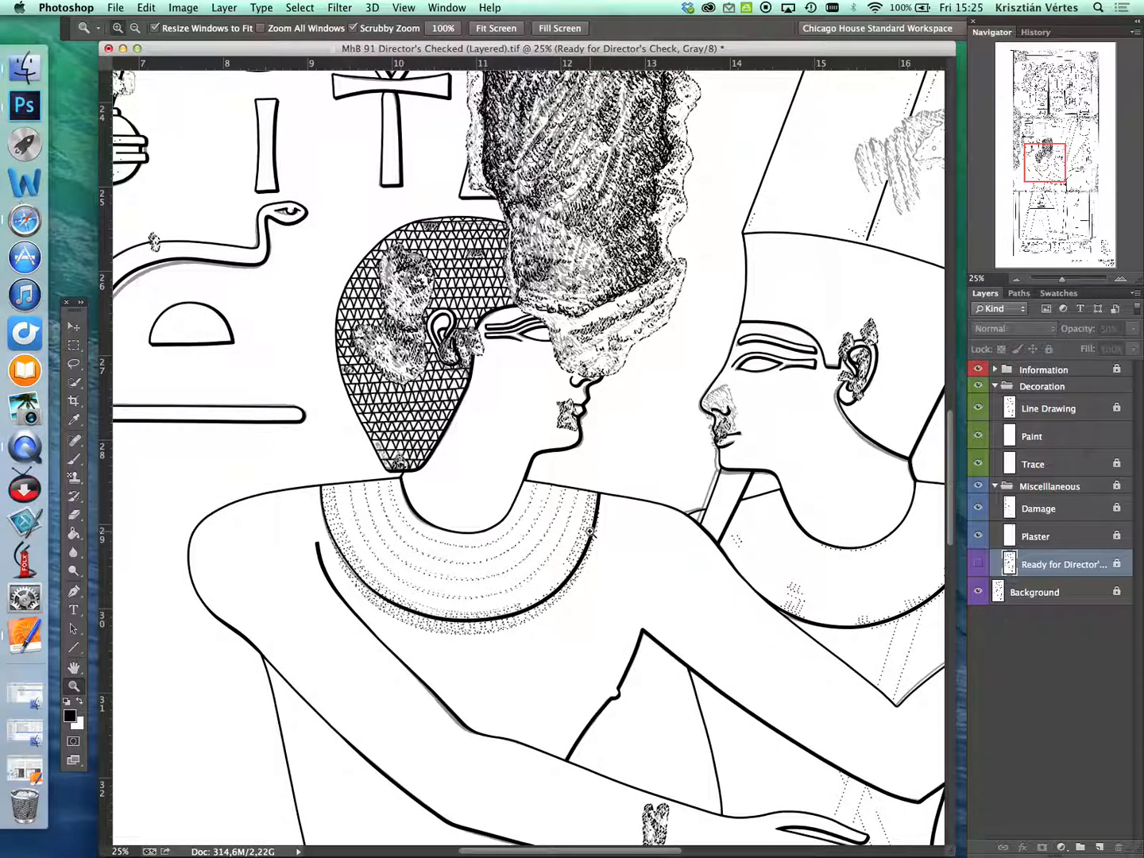
{"action": "scroll", "coordinate": [873, 592], "scroll_direction": "right", "scroll_amount": 2}
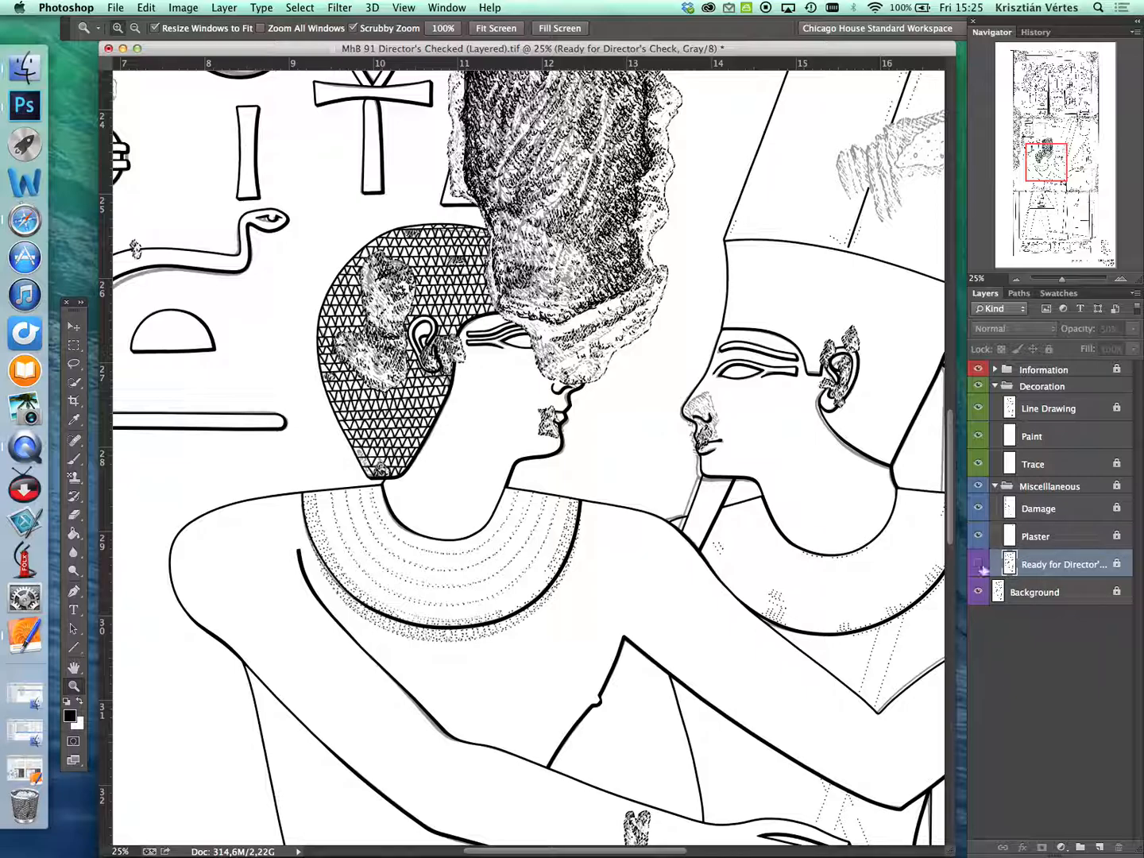
Step: Hide the Background layer so that only the inked layers show
{"action": "left_click", "coordinate": [1026, 595]}
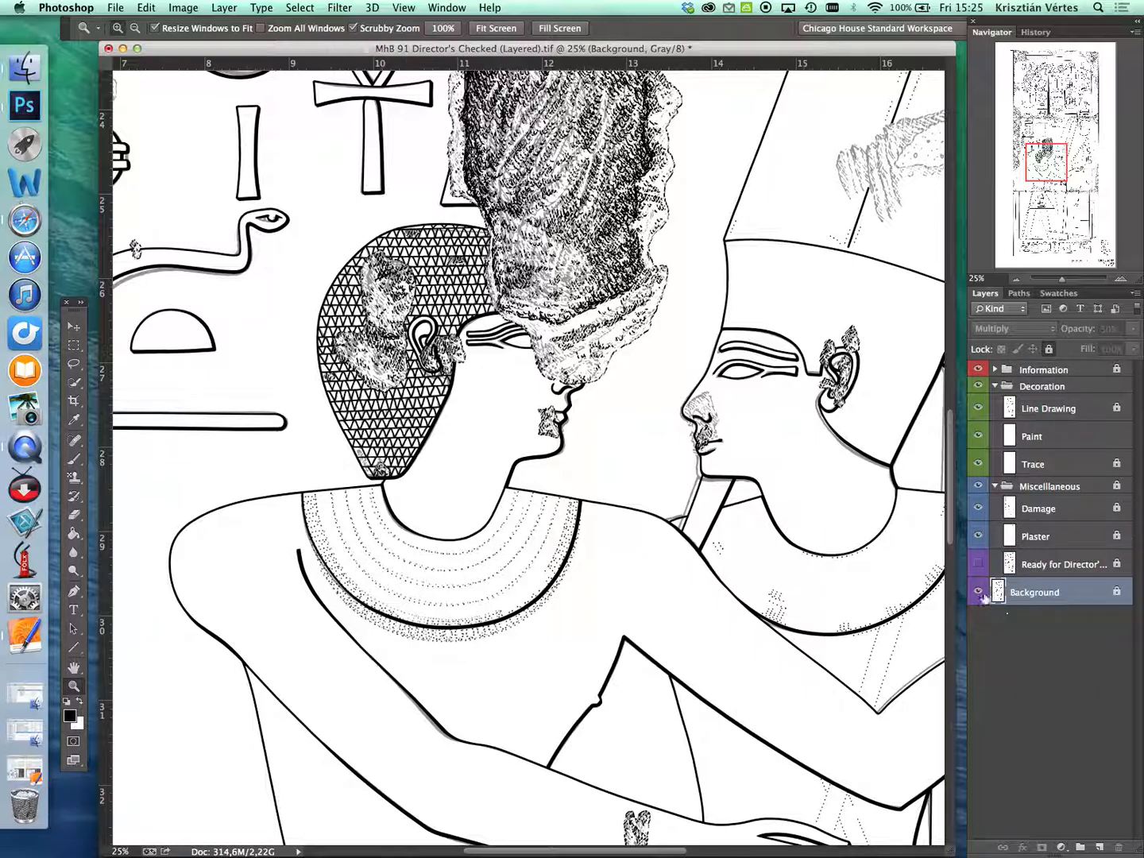
{"action": "left_click", "coordinate": [977, 592]}
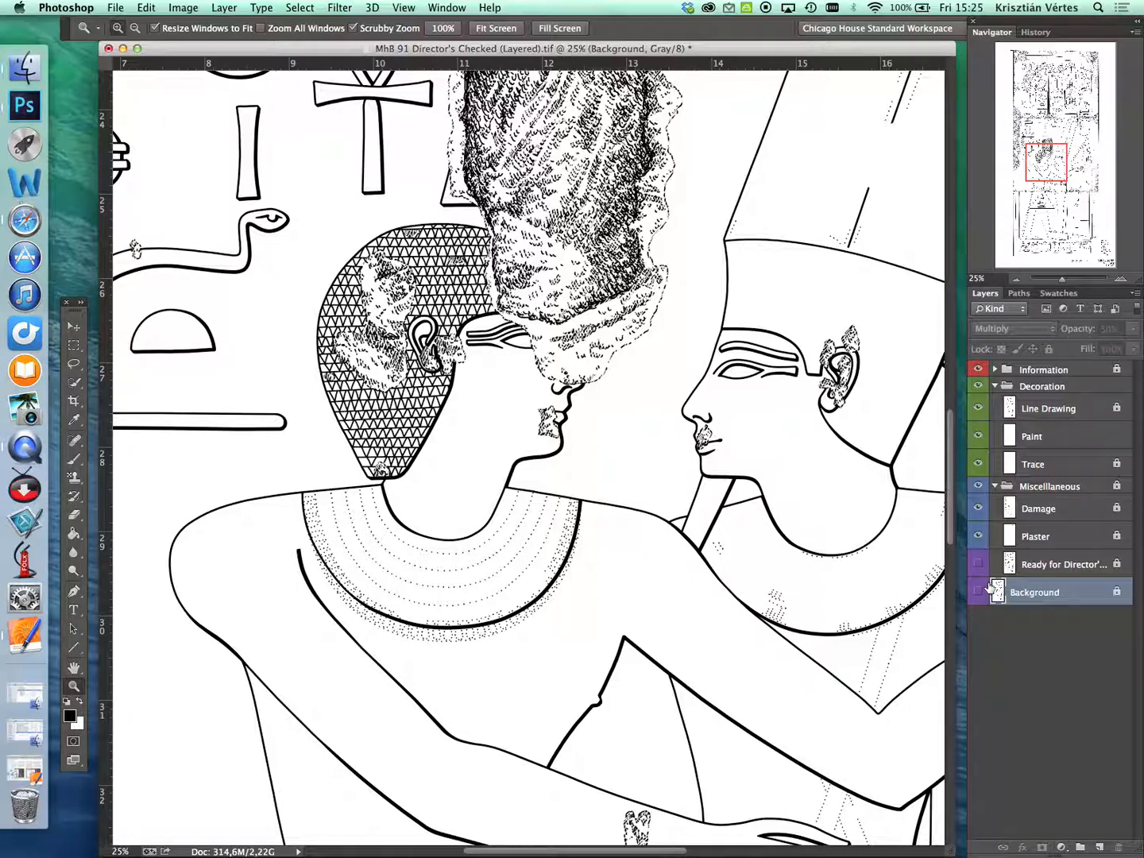
{"action": "scroll", "coordinate": [759, 498], "scroll_direction": "up", "scroll_amount": 2}
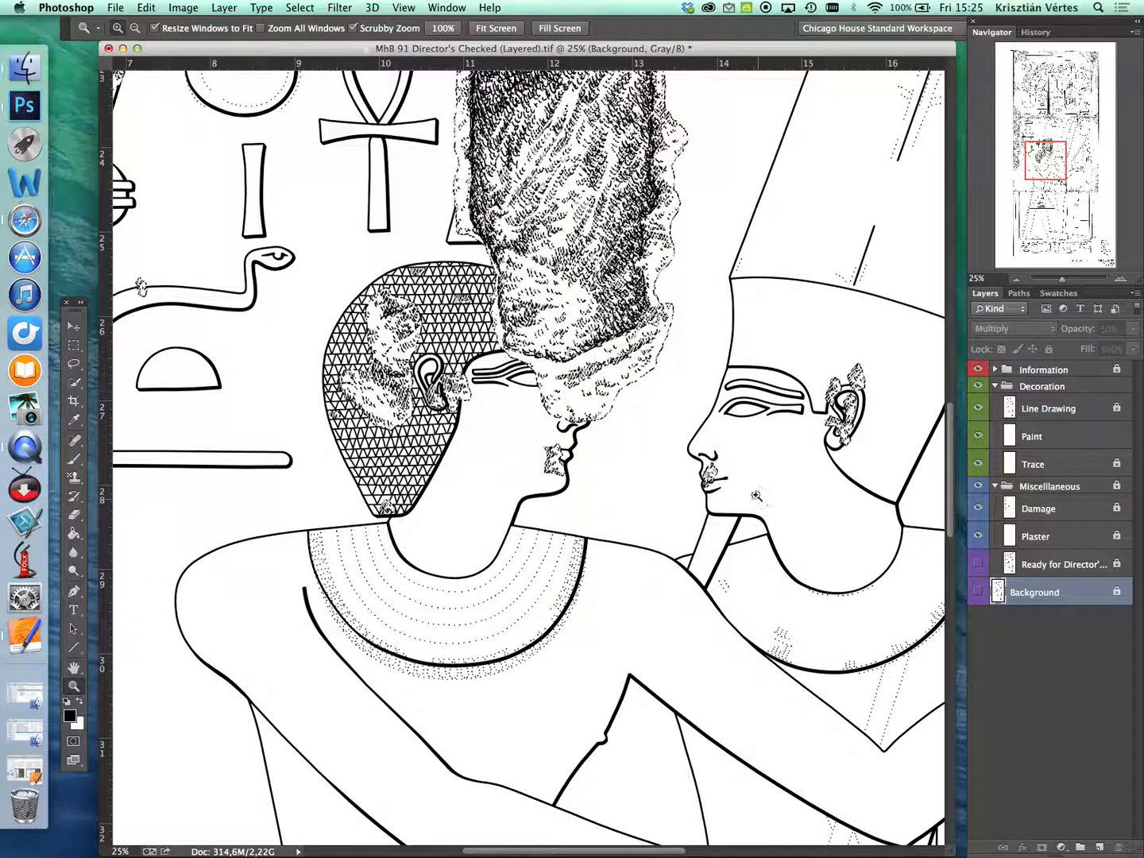
Step: Convert the document to RGB Color mode without merging the layers
{"action": "left_click", "coordinate": [189, 9]}
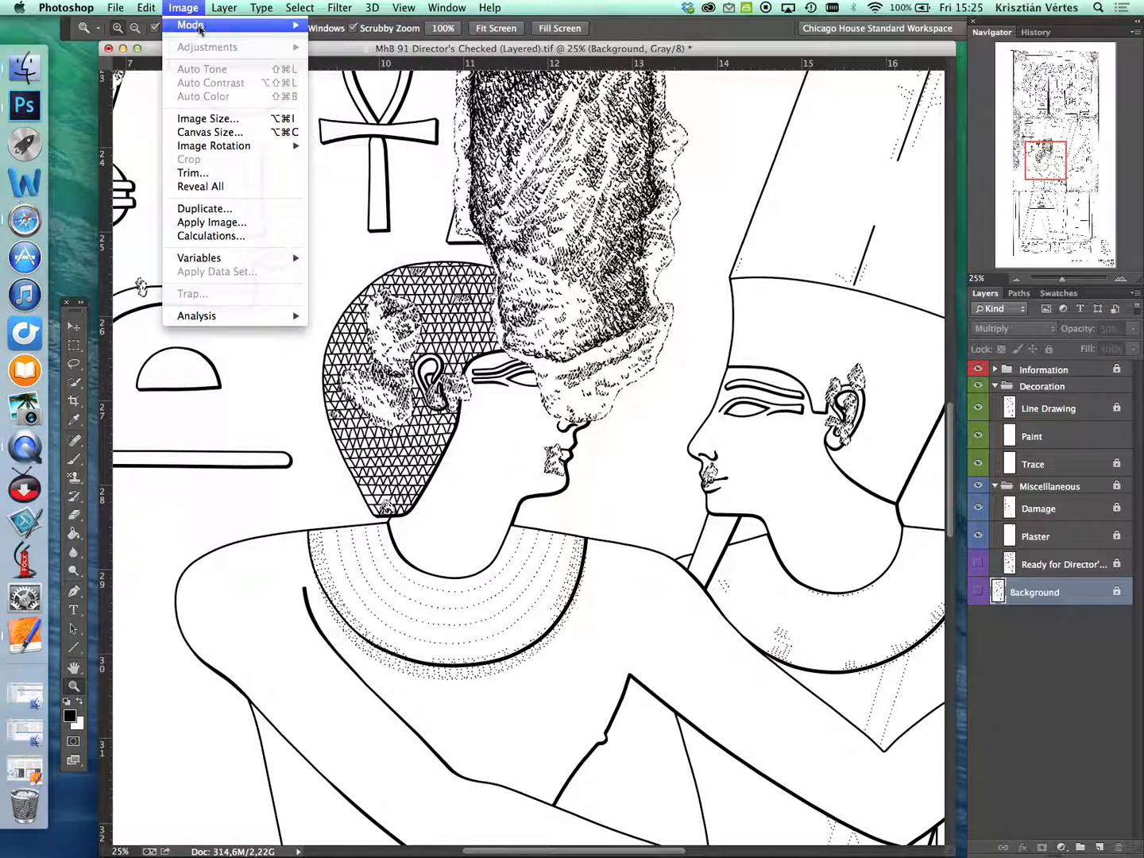
{"action": "mouse_move", "coordinate": [252, 31]}
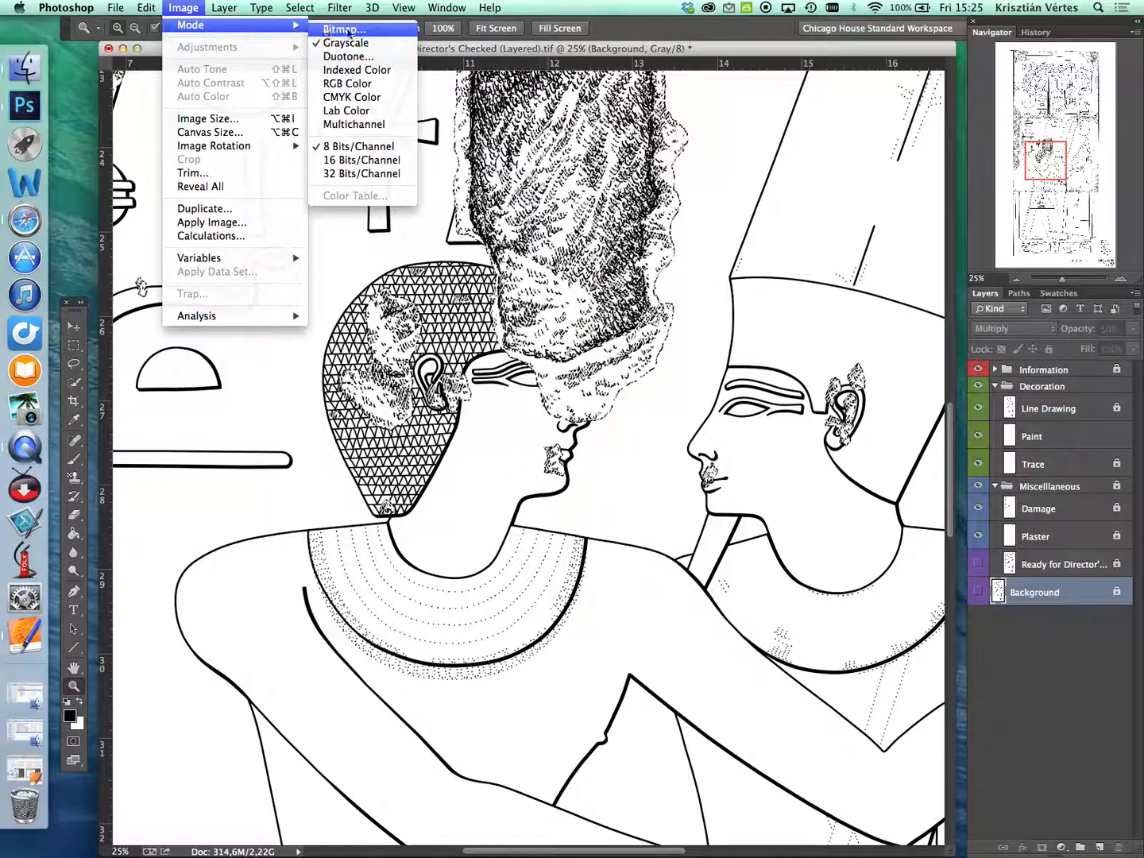
{"action": "left_click", "coordinate": [349, 83]}
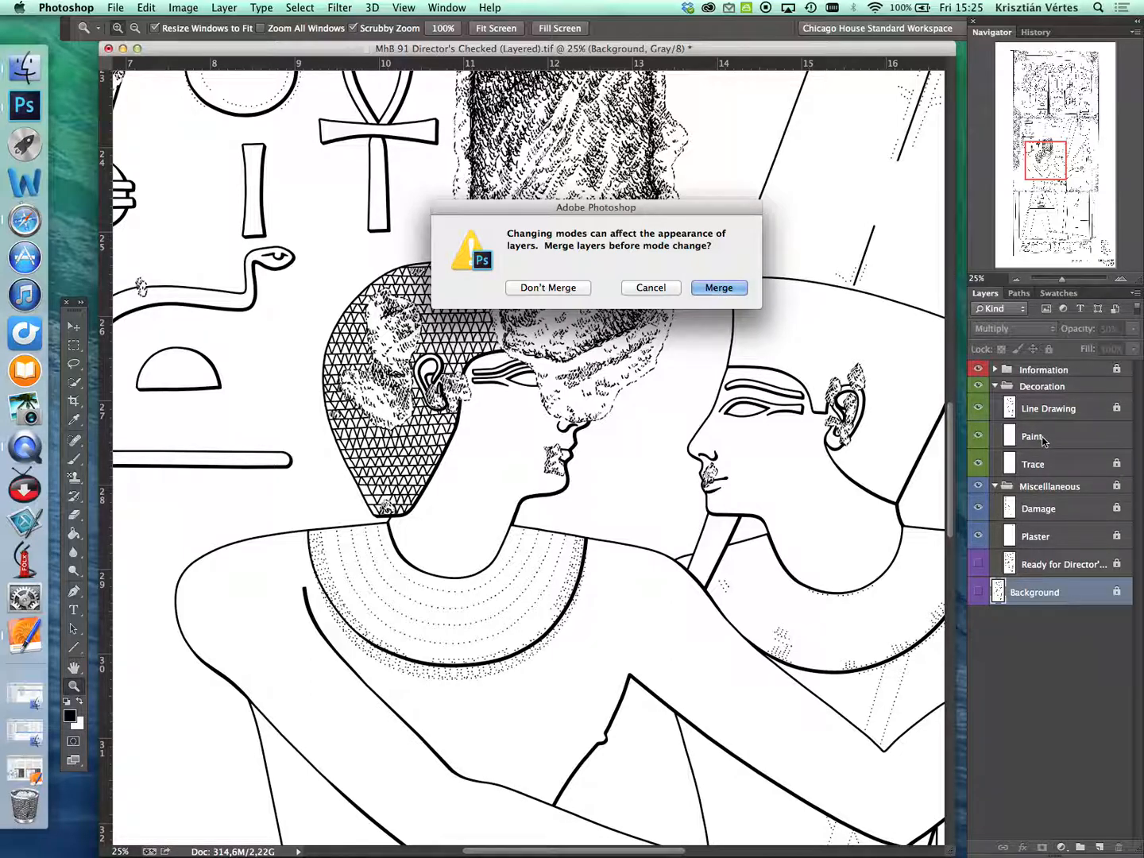
{"action": "left_click", "coordinate": [576, 290]}
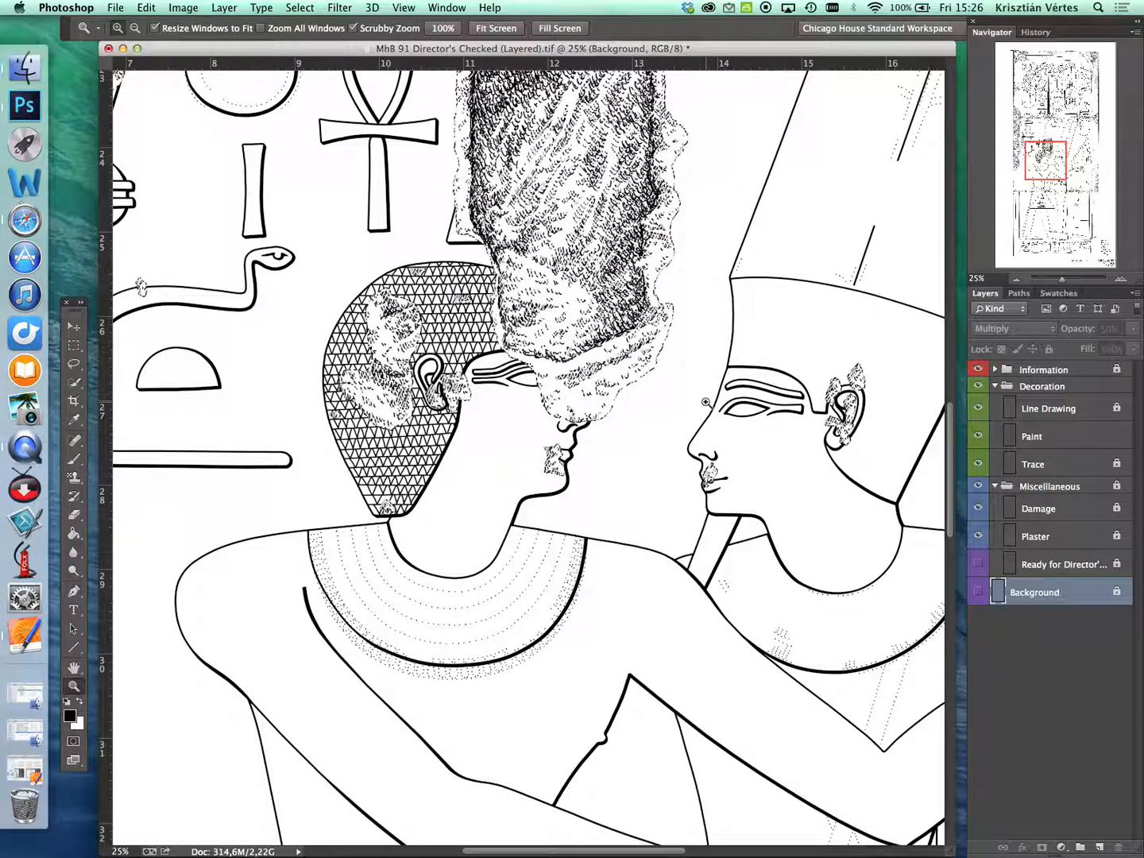
Step: Add a Color Overlay effect to the Paint layer
{"action": "scroll", "coordinate": [620, 457], "scroll_direction": "left", "scroll_amount": 5}
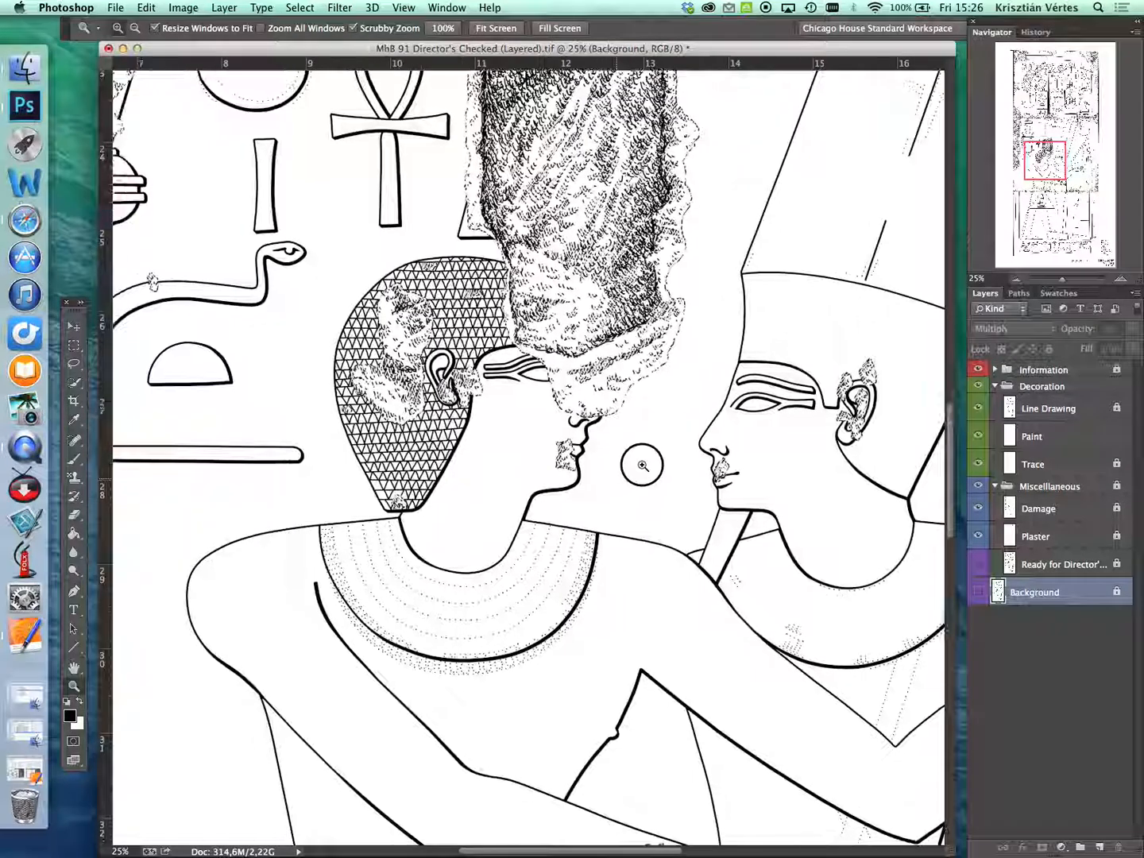
{"action": "scroll", "coordinate": [696, 480], "scroll_direction": "down", "scroll_amount": 3}
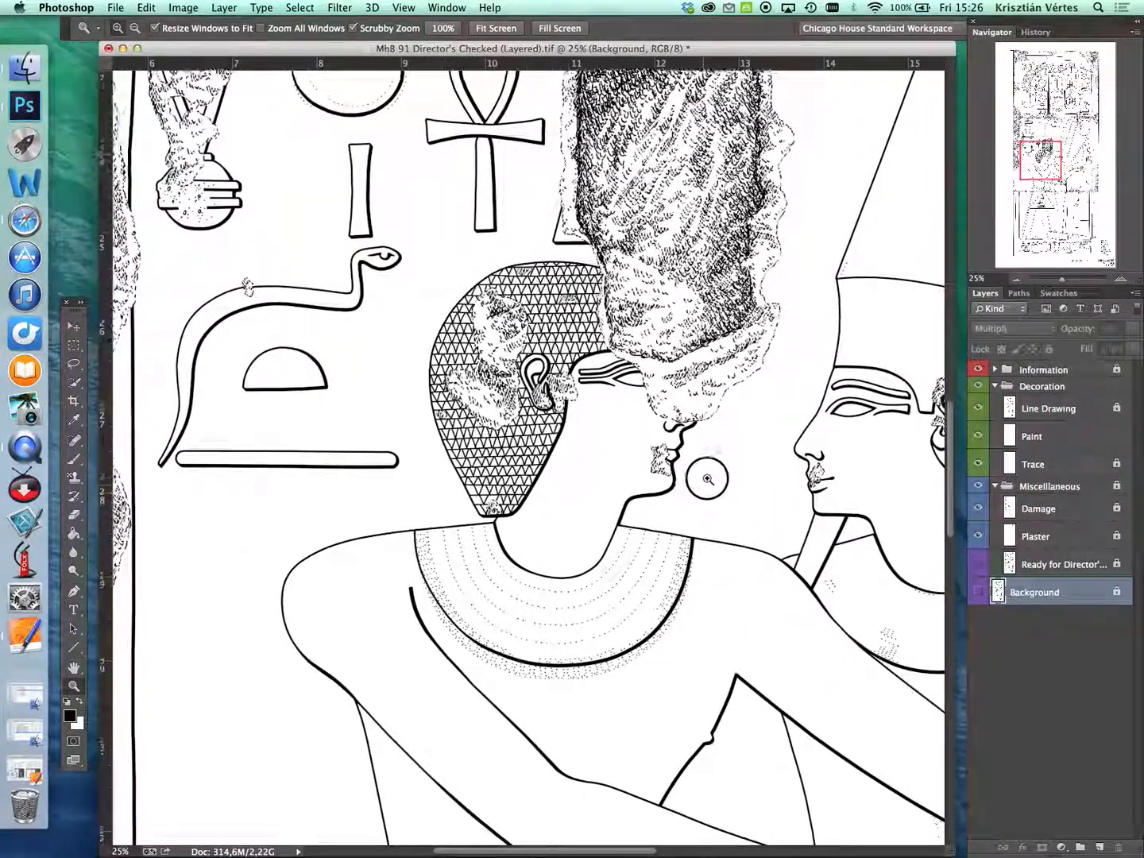
{"action": "scroll", "coordinate": [684, 508], "scroll_direction": "down", "scroll_amount": 2}
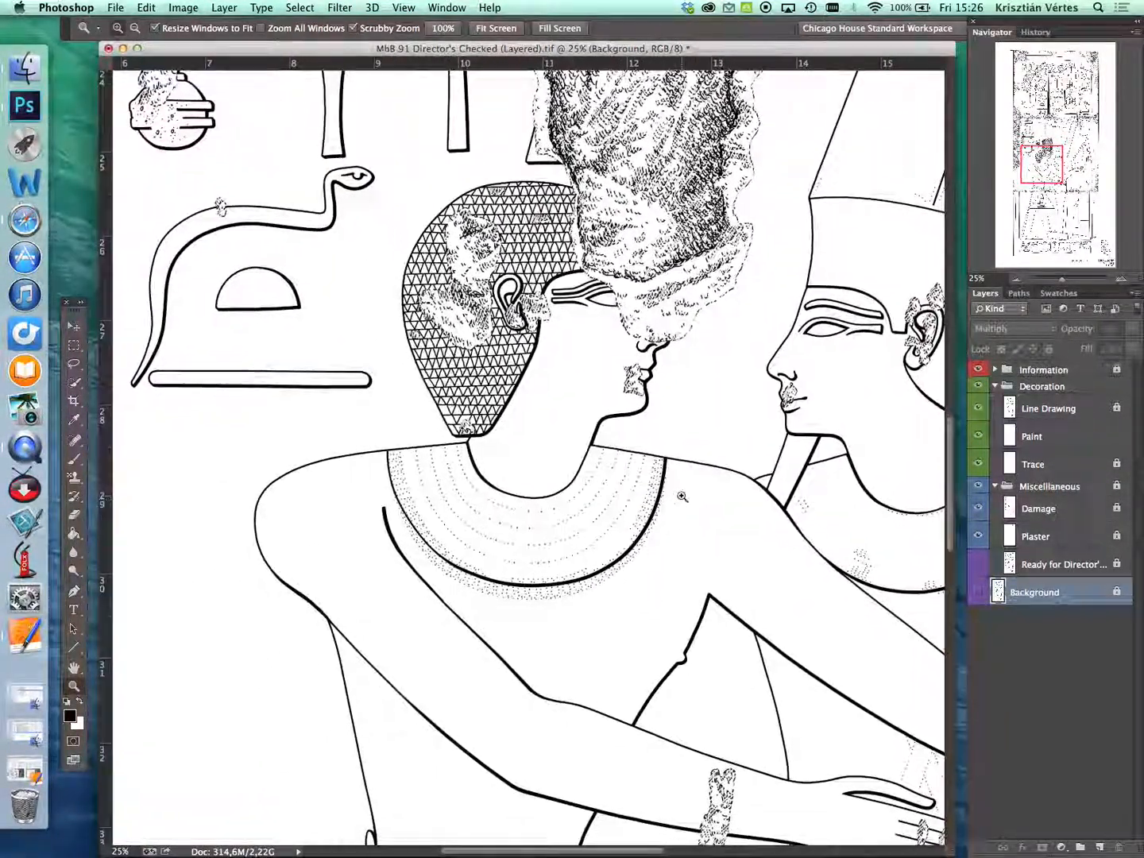
{"action": "left_click", "coordinate": [1049, 439]}
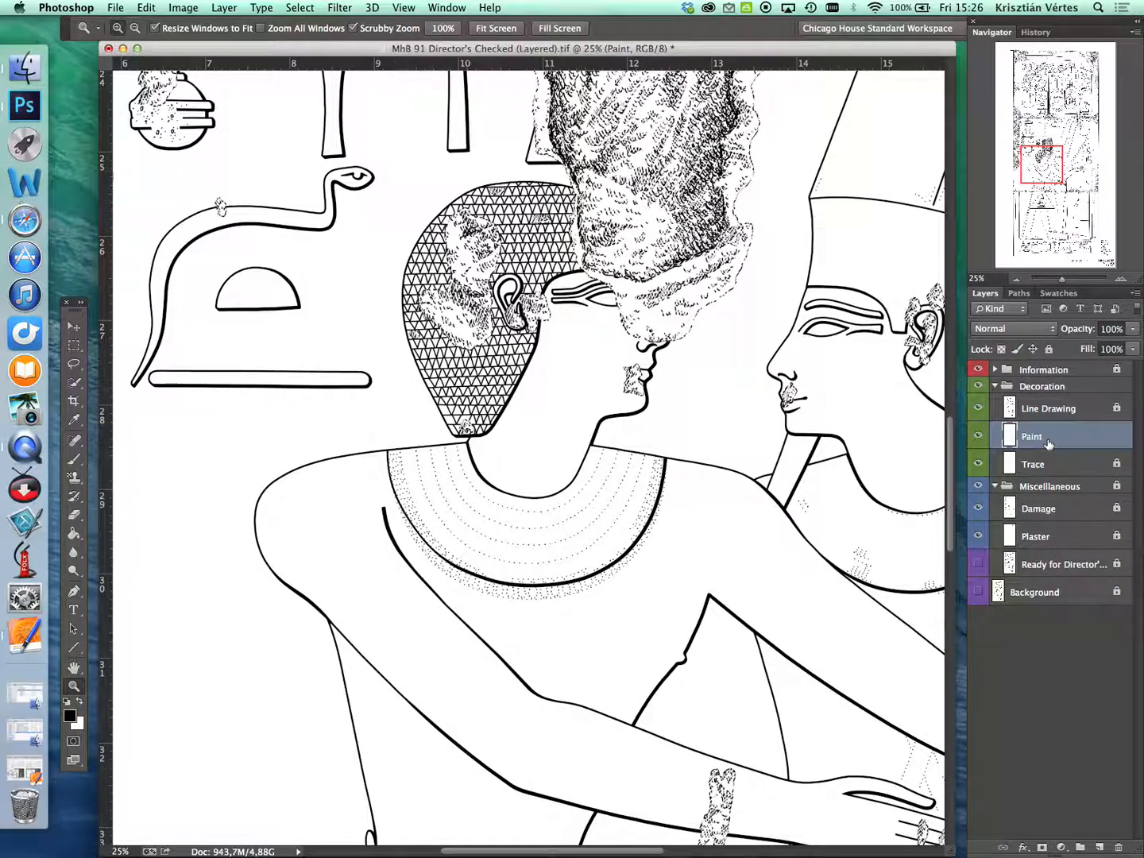
{"action": "double_click", "coordinate": [1031, 437]}
{"action": "left_click", "coordinate": [1023, 848]}
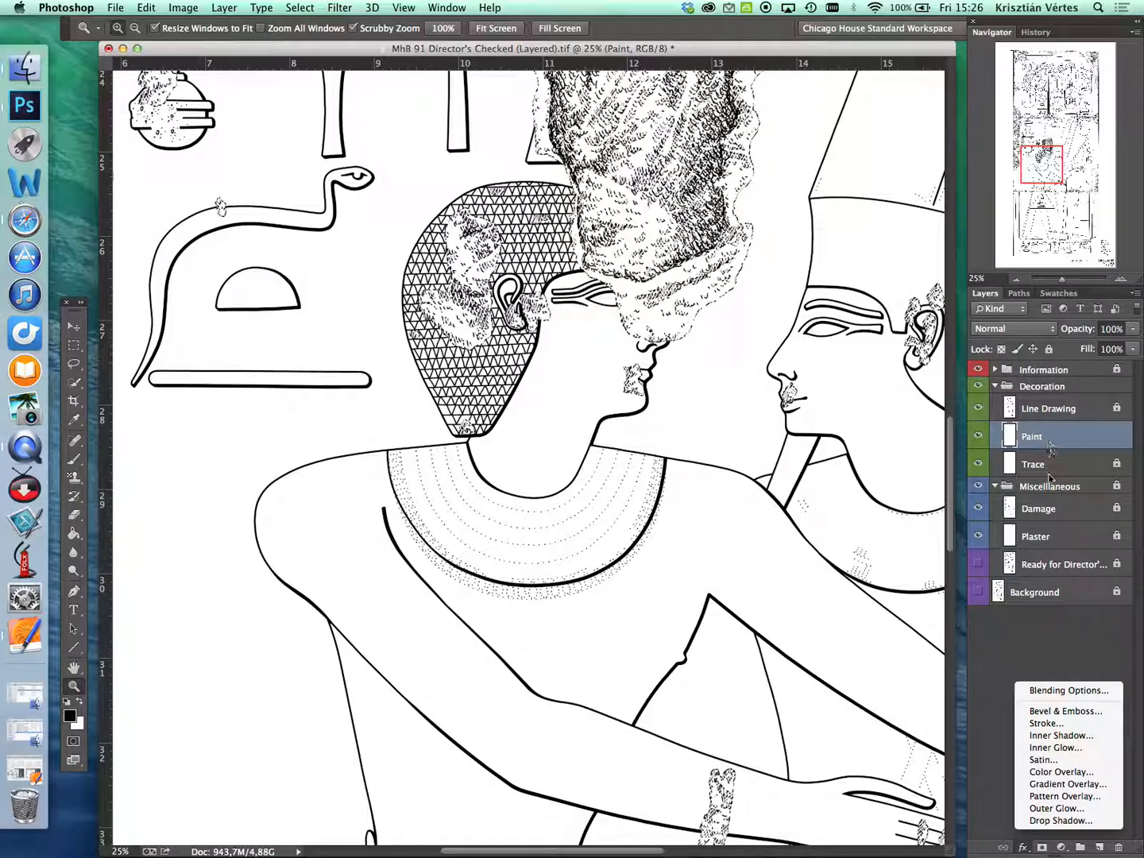
{"action": "left_click", "coordinate": [1071, 773]}
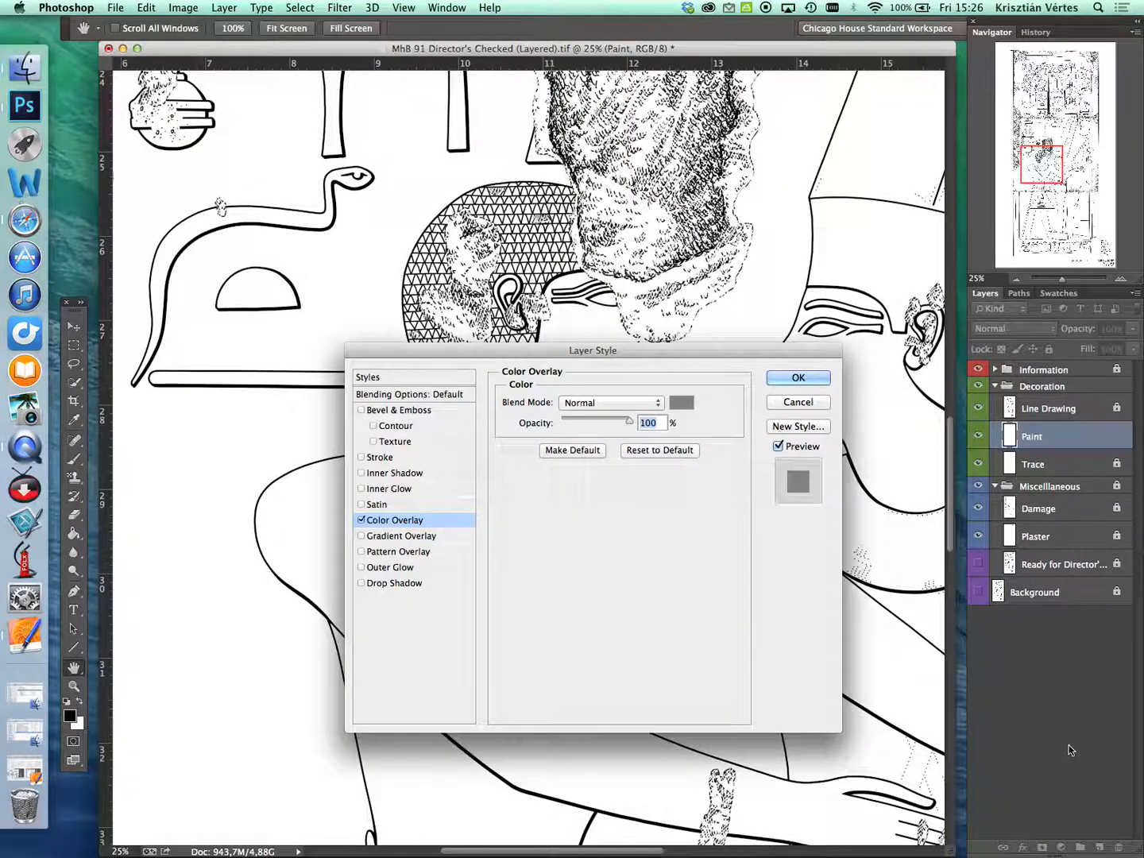
Step: Set the Paint layer's overlay color to pure red (ff0000) at Normal blend mode and 100% opacity, and apply the layer style
{"action": "left_click_drag", "start_coordinate": [729, 351], "coordinate": [801, 84]}
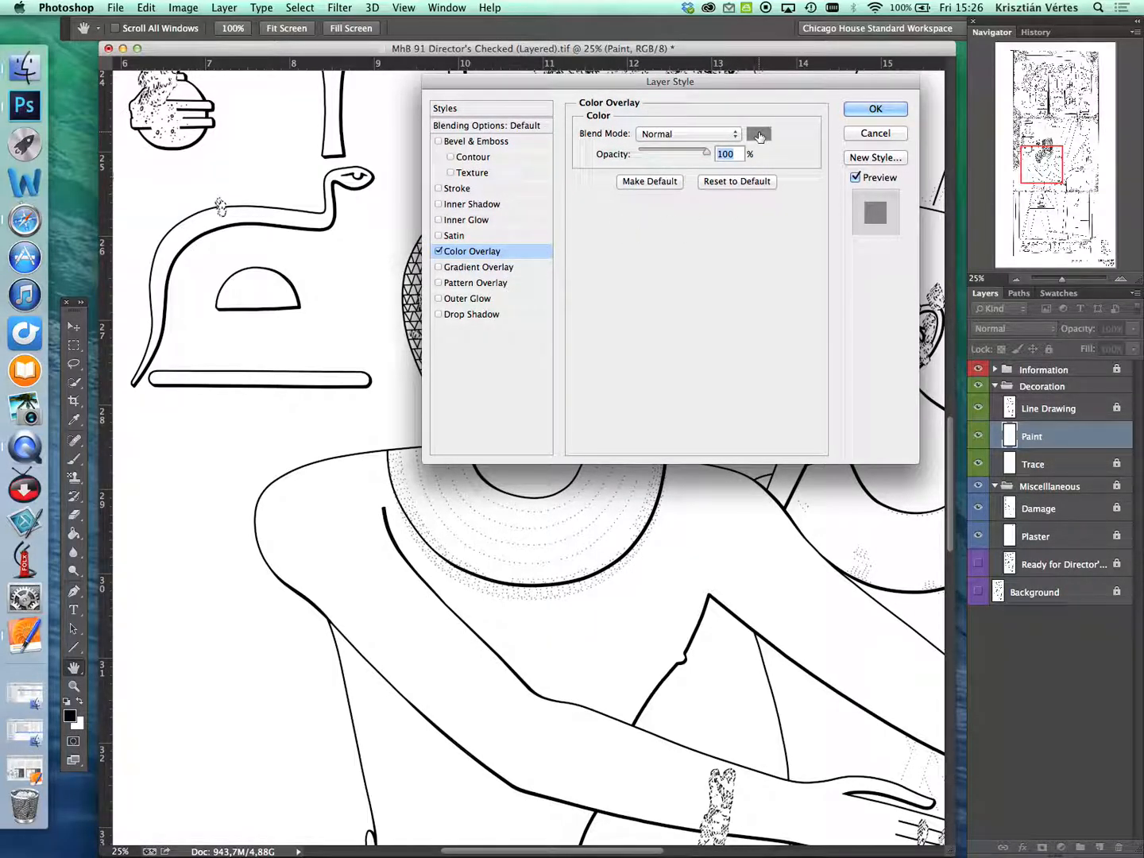
{"action": "left_click", "coordinate": [760, 135]}
{"action": "left_click_drag", "start_coordinate": [574, 425], "coordinate": [758, 338]}
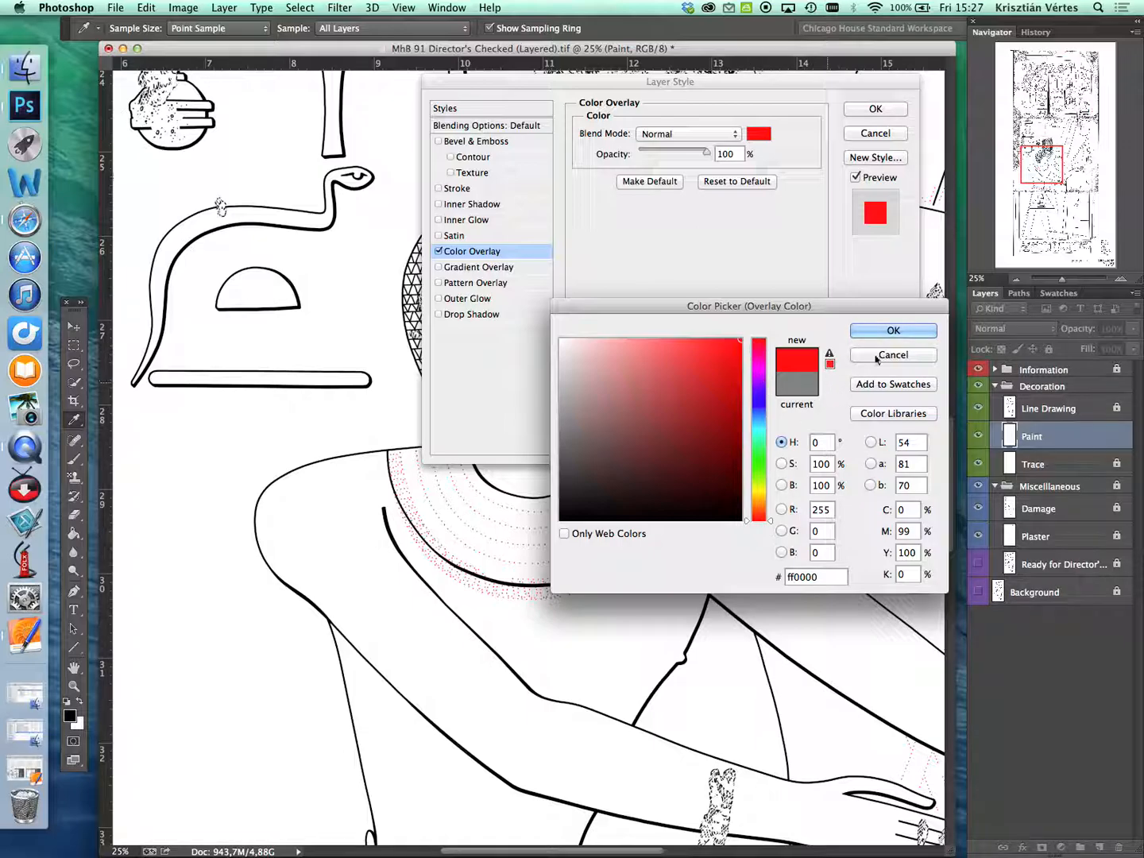
{"action": "mouse_move", "coordinate": [868, 306]}
{"action": "left_mouse_down"}
{"action": "mouse_move", "coordinate": [857, 325]}
{"action": "mouse_move", "coordinate": [870, 317]}
{"action": "left_mouse_up"}
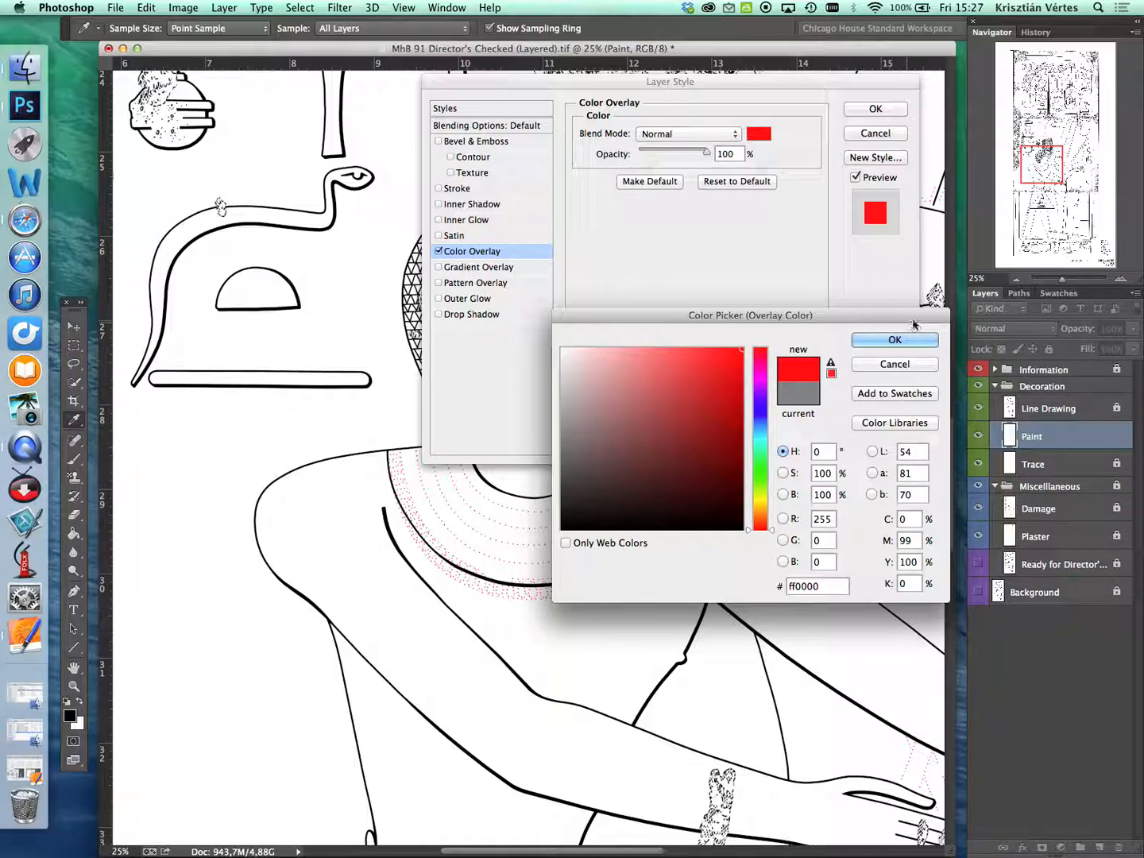
{"action": "left_click_drag", "start_coordinate": [911, 318], "coordinate": [904, 326]}
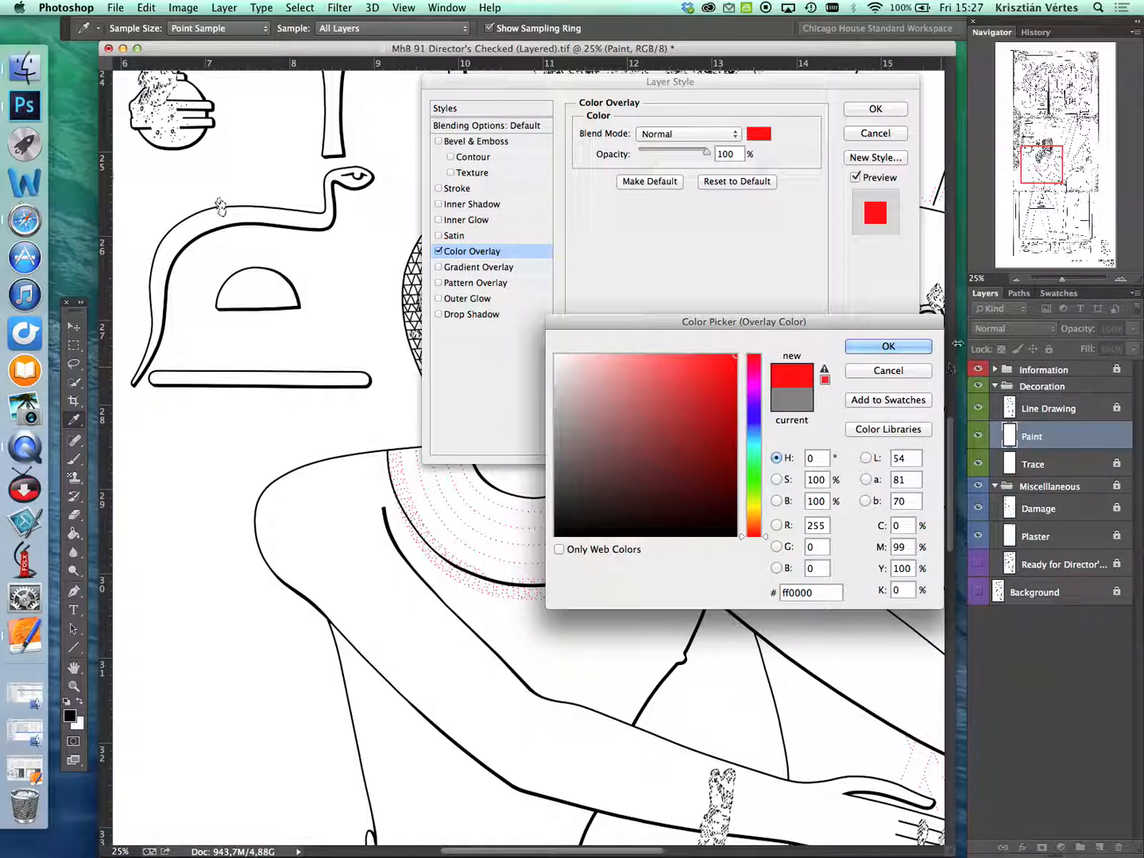
{"action": "left_click", "coordinate": [890, 348]}
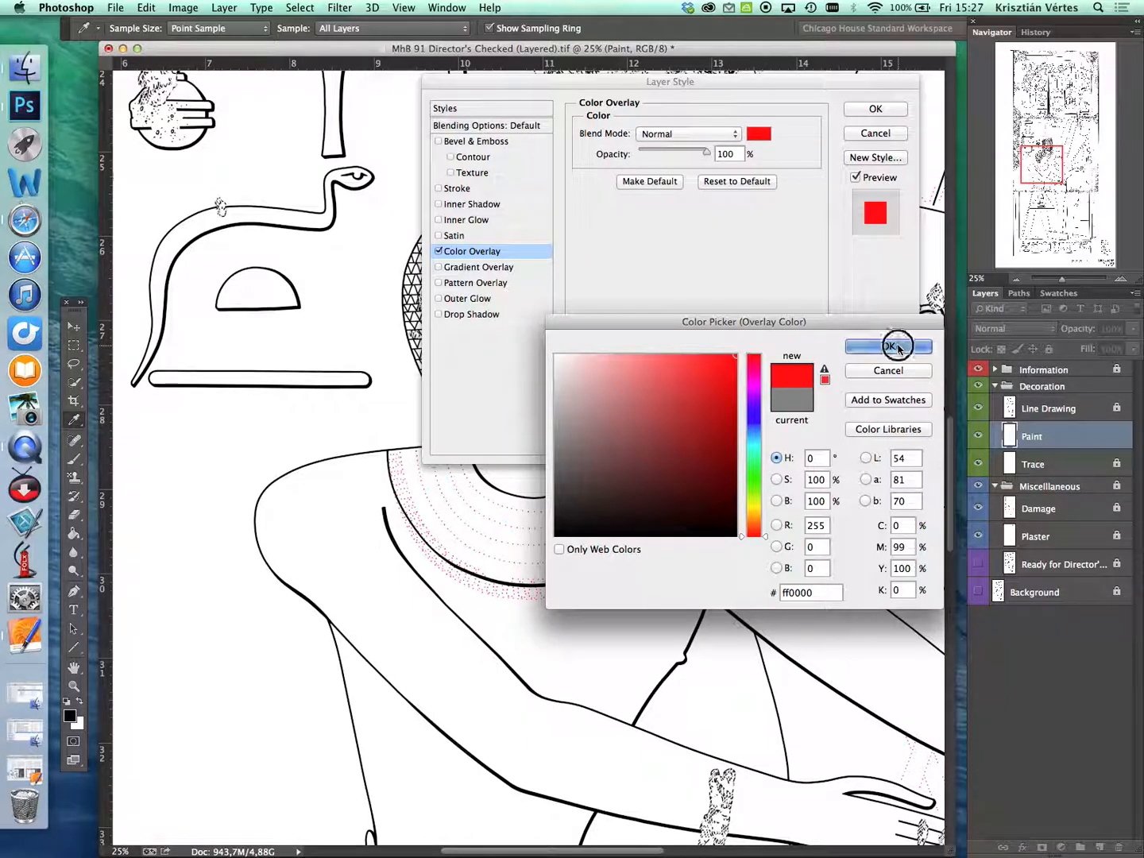
{"action": "left_click_drag", "start_coordinate": [887, 85], "coordinate": [914, 105]}
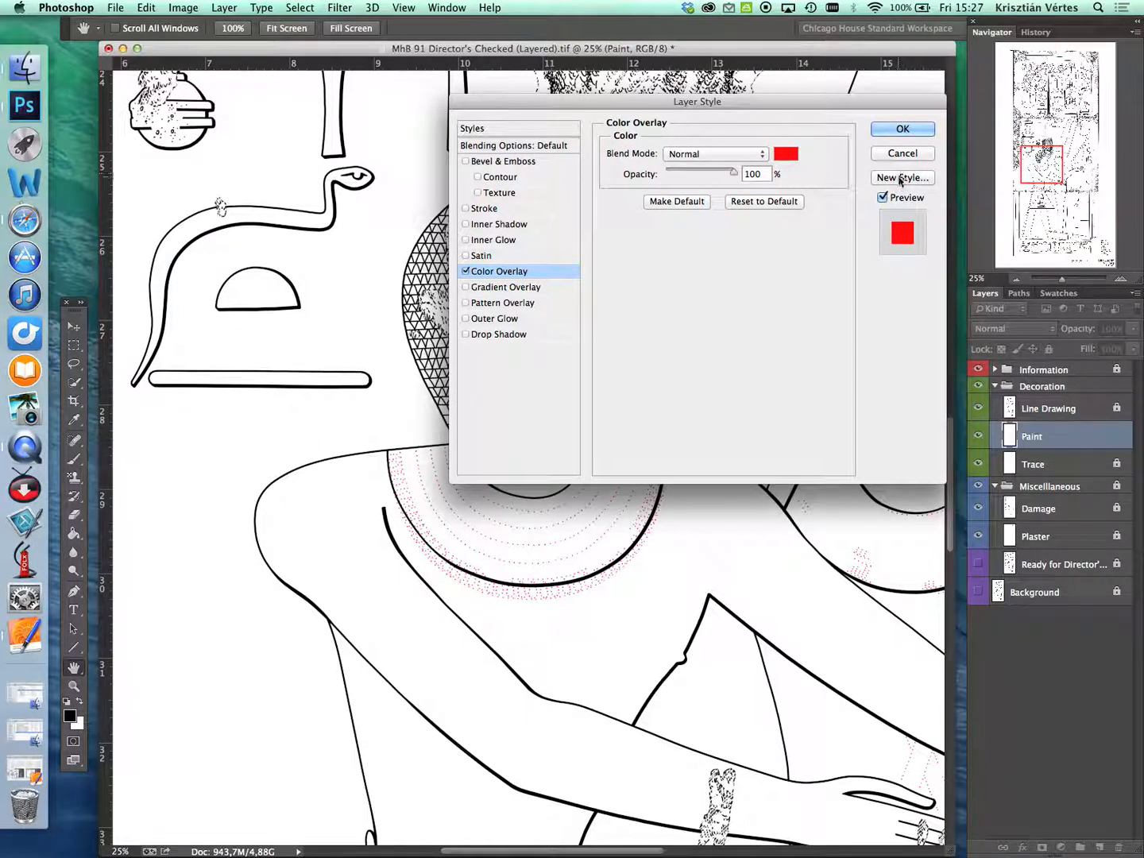
{"action": "left_click", "coordinate": [903, 129]}
Step: Examine where the red Paint dots fall across the collars, tall crown and hieroglyph columns
{"action": "key", "text": "z"}
{"action": "scroll", "coordinate": [659, 547], "scroll_direction": "up", "scroll_amount": 3}
{"action": "scroll", "coordinate": [660, 546], "scroll_direction": "right", "scroll_amount": 2}
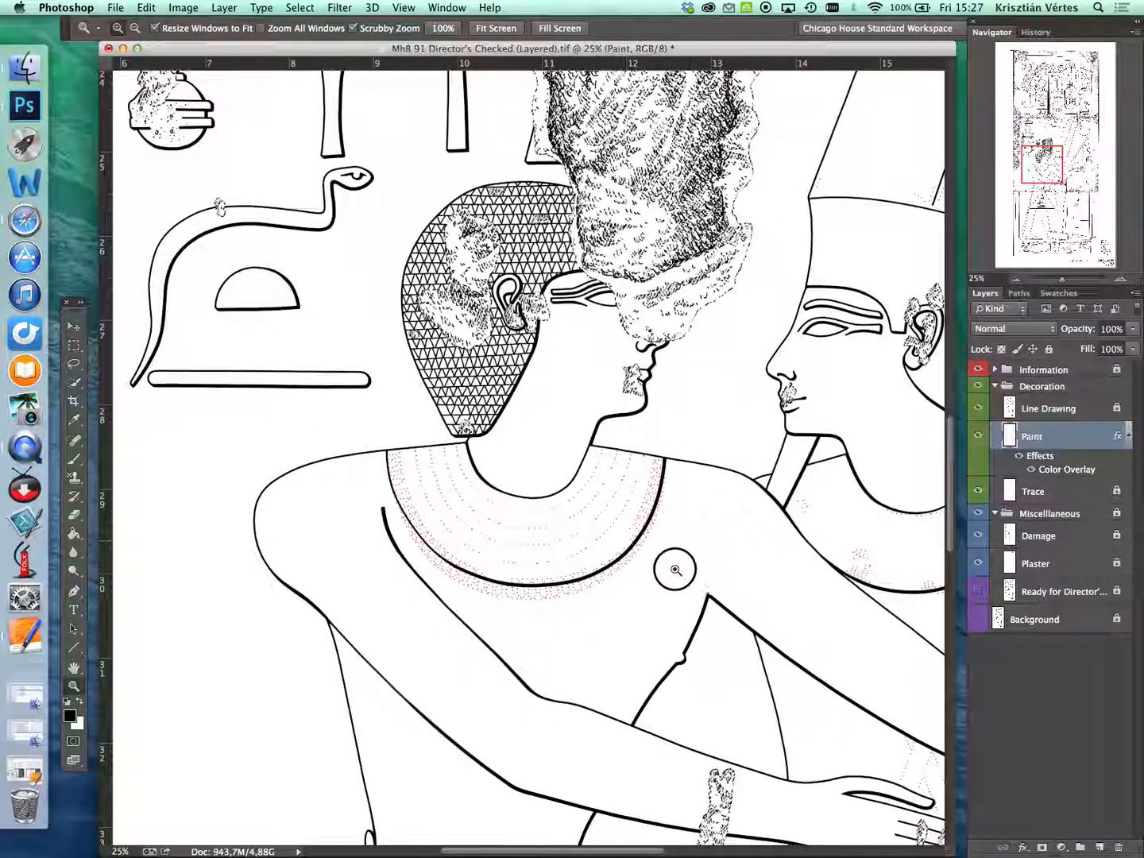
{"action": "scroll", "coordinate": [650, 598], "scroll_direction": "up", "scroll_amount": 4}
{"action": "scroll", "coordinate": [649, 598], "scroll_direction": "right", "scroll_amount": 5}
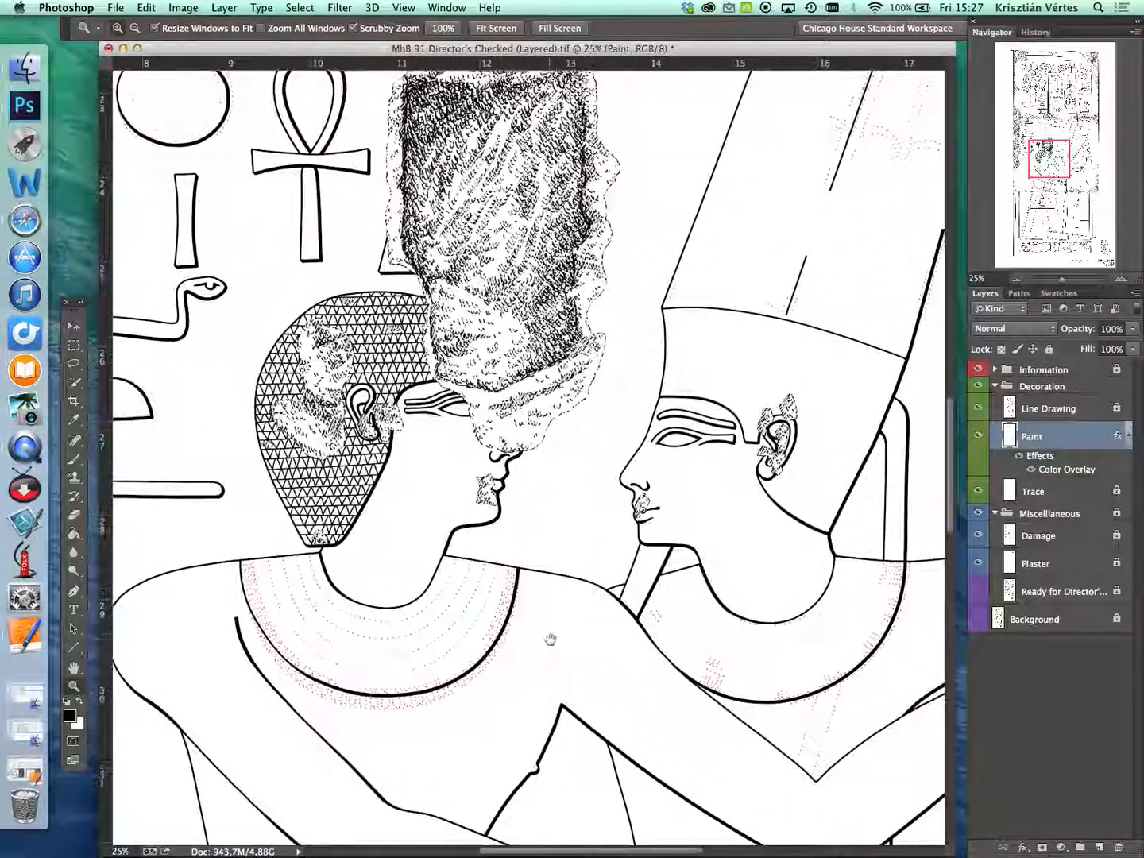
{"action": "scroll", "coordinate": [811, 307], "scroll_direction": "right", "scroll_amount": 1}
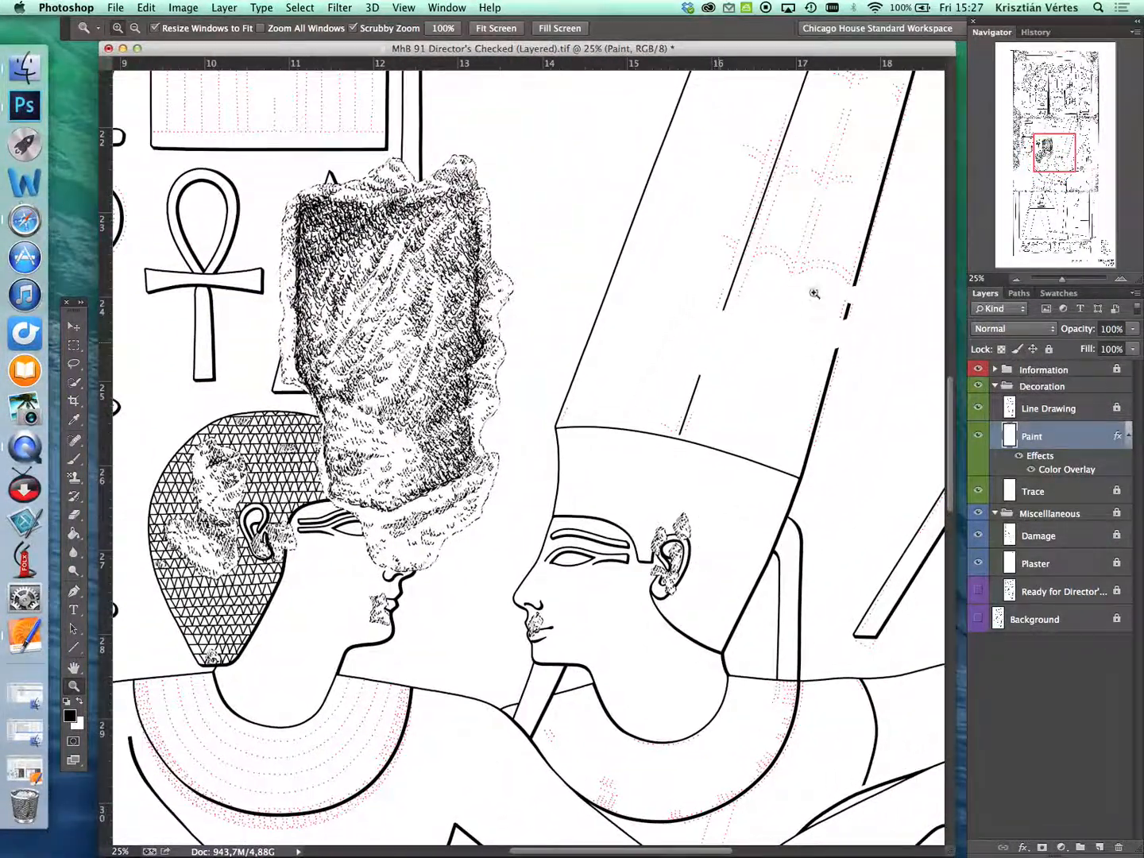
{"action": "scroll", "coordinate": [771, 378], "scroll_direction": "up", "scroll_amount": 1}
{"action": "scroll", "coordinate": [771, 393], "scroll_direction": "left", "scroll_amount": 1}
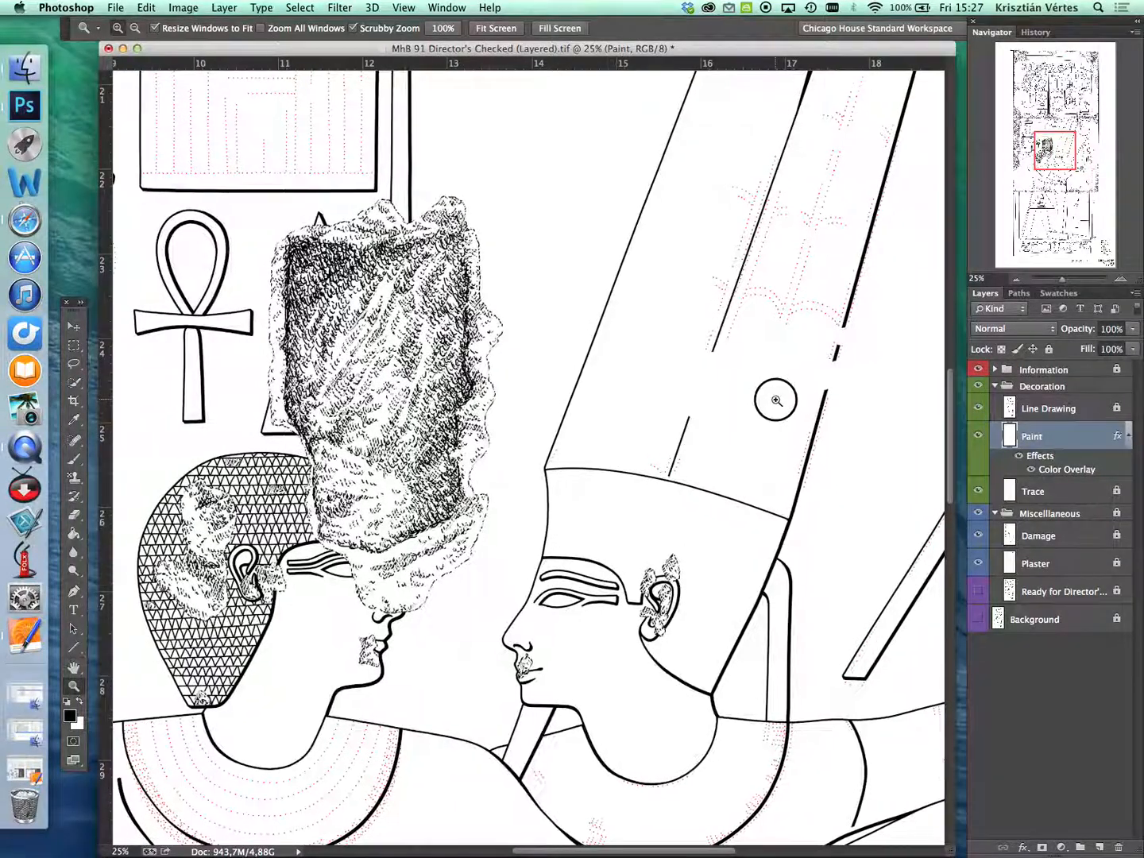
{"action": "scroll", "coordinate": [782, 373], "scroll_direction": "up", "scroll_amount": 1}
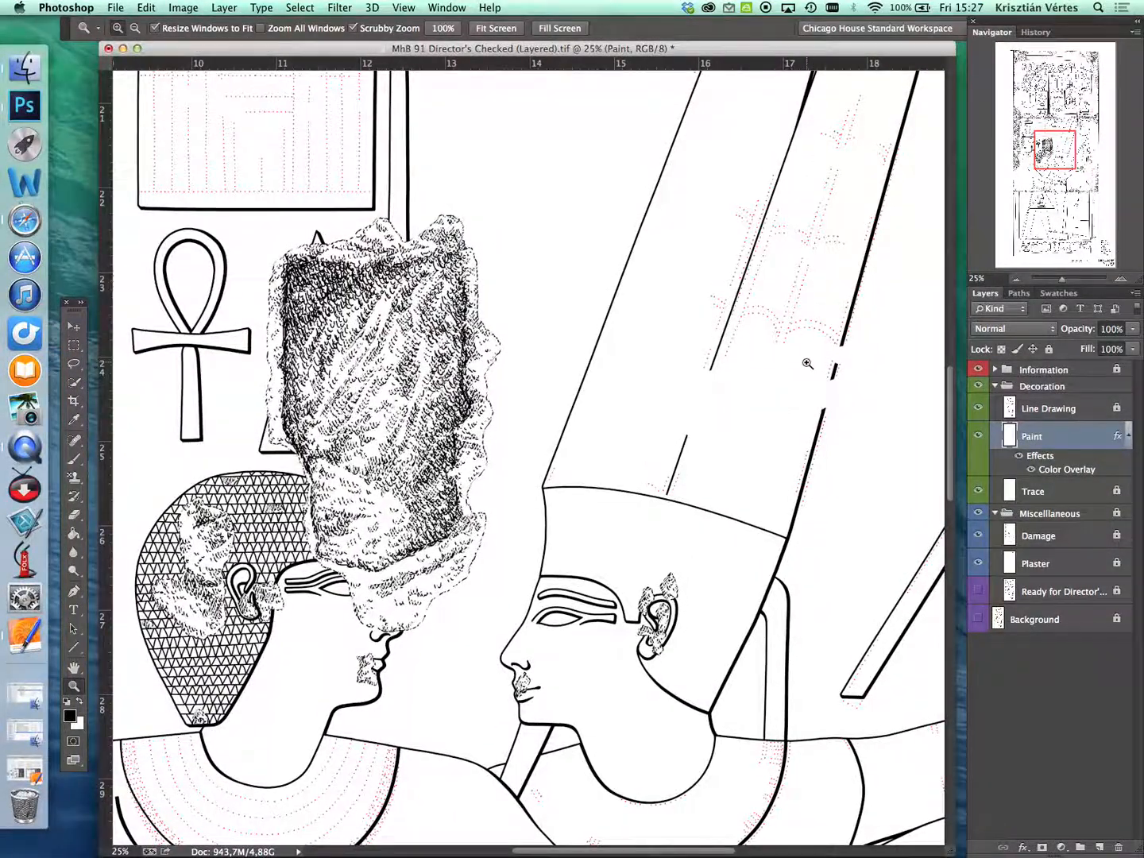
{"action": "scroll", "coordinate": [786, 382], "scroll_direction": "left", "scroll_amount": 3}
{"action": "scroll", "coordinate": [786, 383], "scroll_direction": "down", "scroll_amount": 1}
{"action": "scroll", "coordinate": [769, 527], "scroll_direction": "up", "scroll_amount": 10}
{"action": "scroll", "coordinate": [769, 528], "scroll_direction": "left", "scroll_amount": 3}
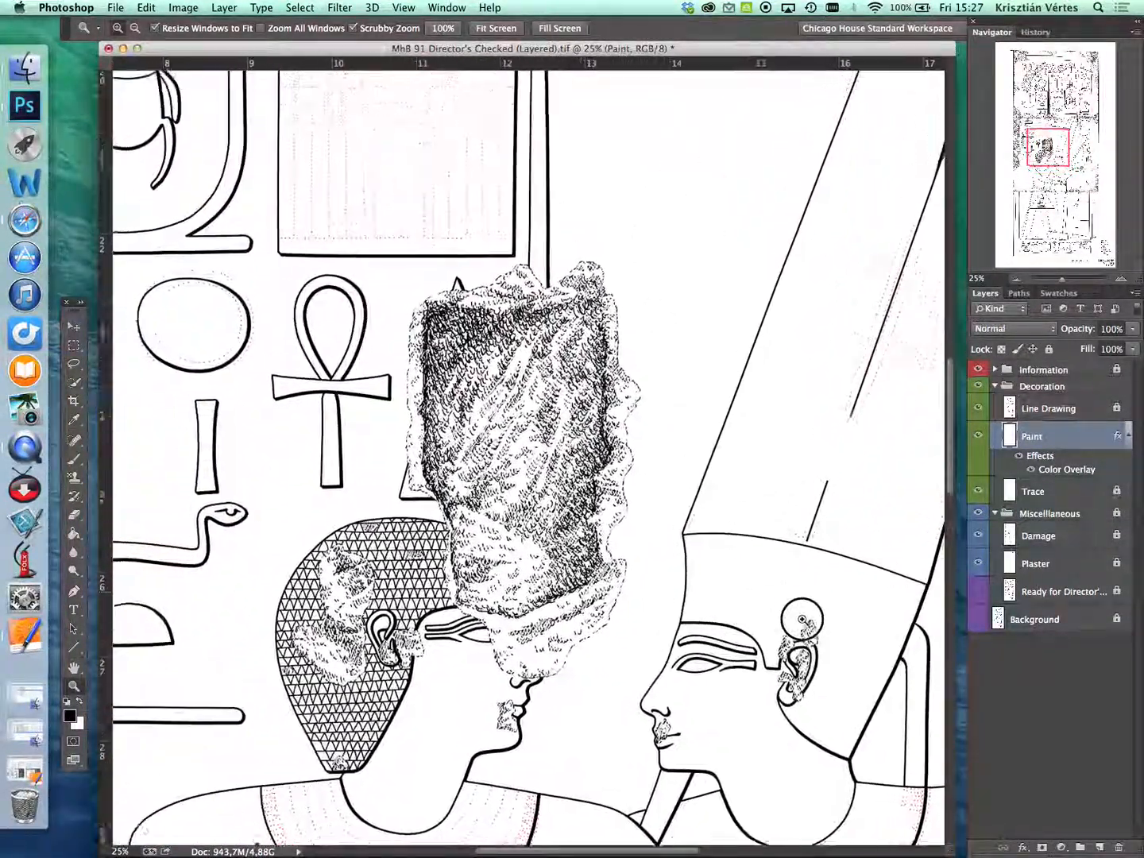
{"action": "scroll", "coordinate": [760, 696], "scroll_direction": "up", "scroll_amount": 5}
{"action": "scroll", "coordinate": [760, 698], "scroll_direction": "left", "scroll_amount": 2}
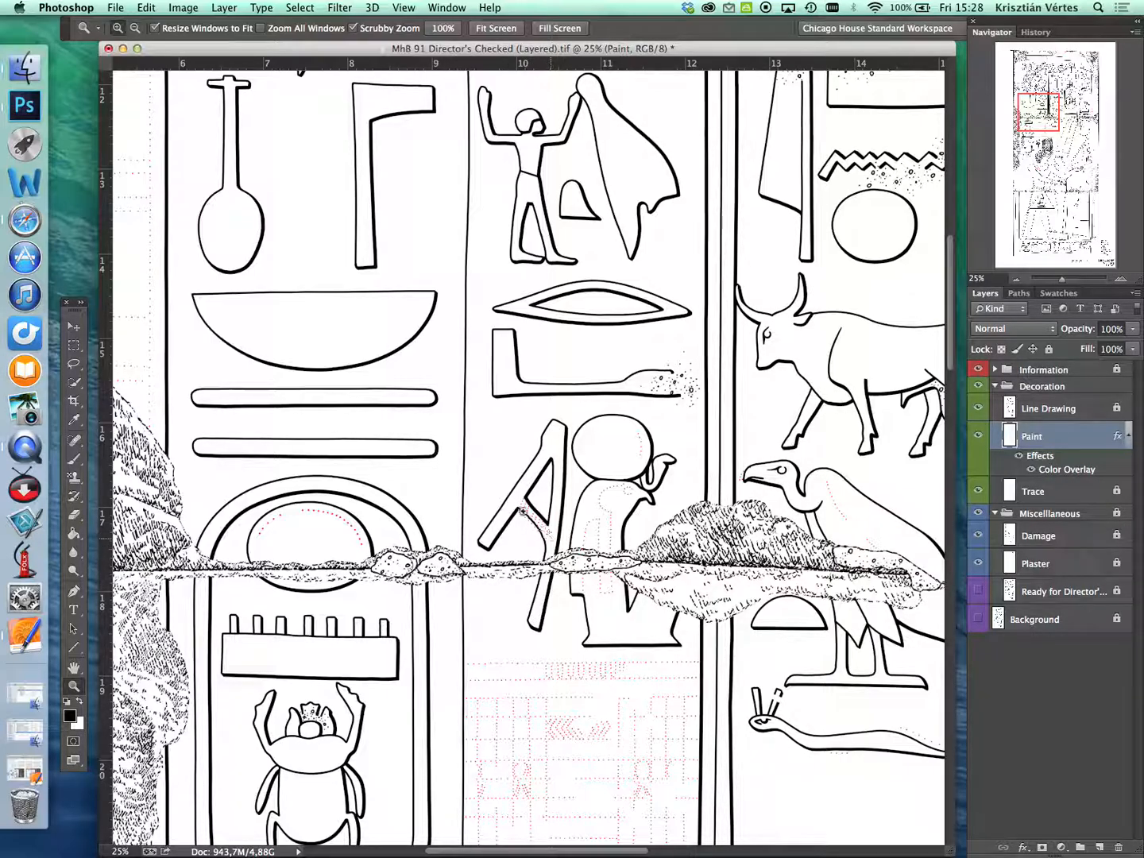
{"action": "scroll", "coordinate": [565, 523], "scroll_direction": "down", "scroll_amount": 2}
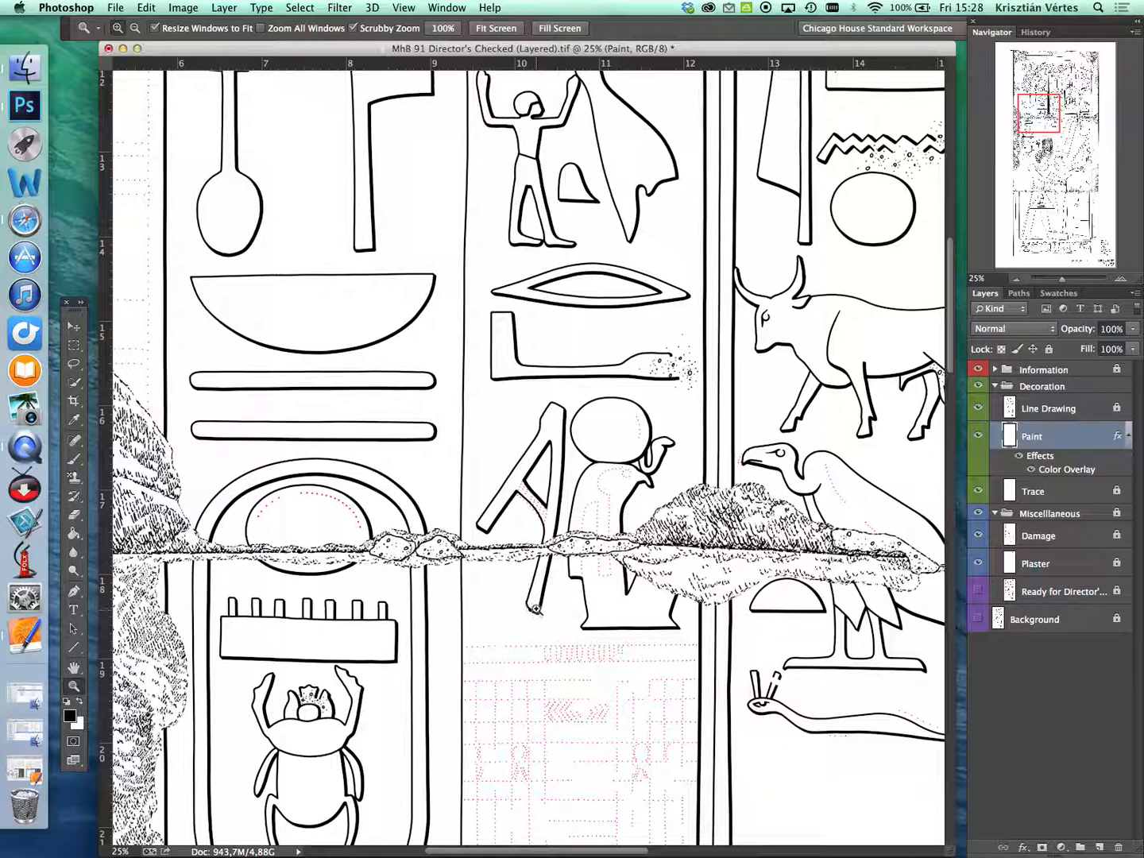
{"action": "scroll", "coordinate": [553, 509], "scroll_direction": "right", "scroll_amount": 1}
{"action": "scroll", "coordinate": [551, 509], "scroll_direction": "down", "scroll_amount": 1}
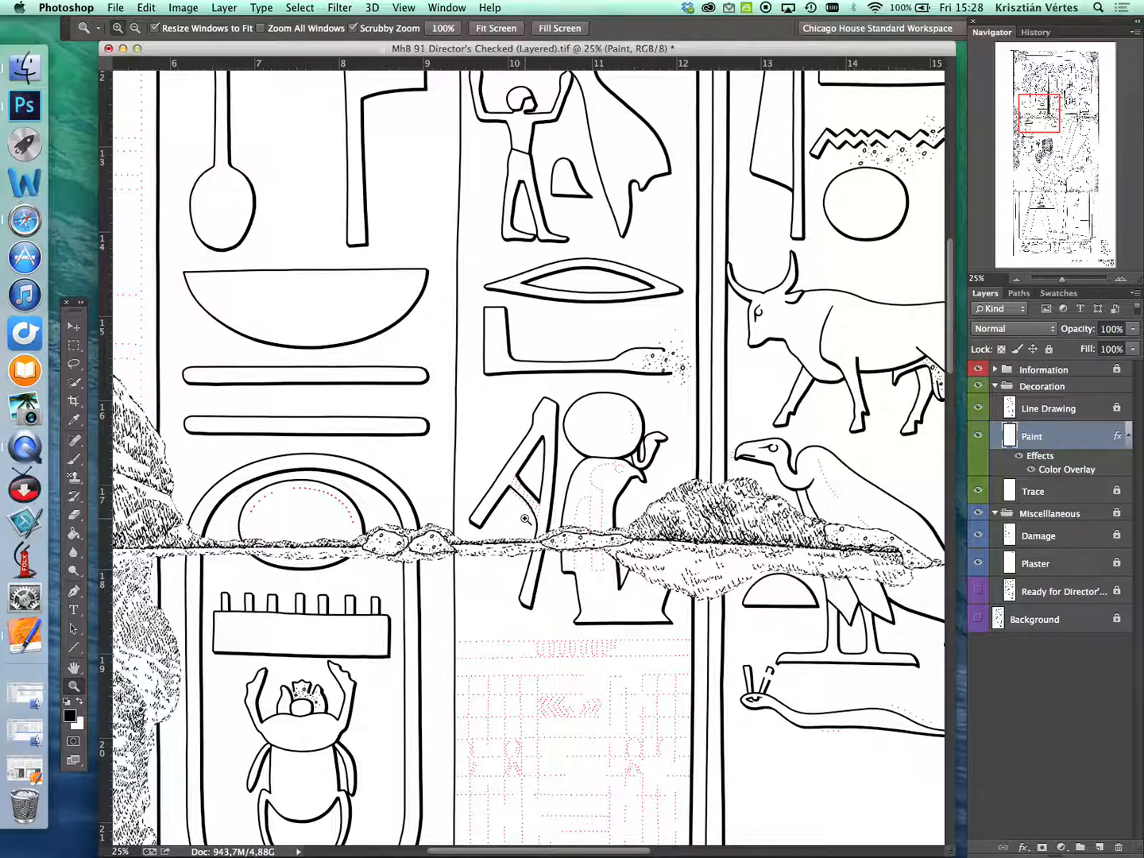
{"action": "scroll", "coordinate": [540, 520], "scroll_direction": "down", "scroll_amount": 1}
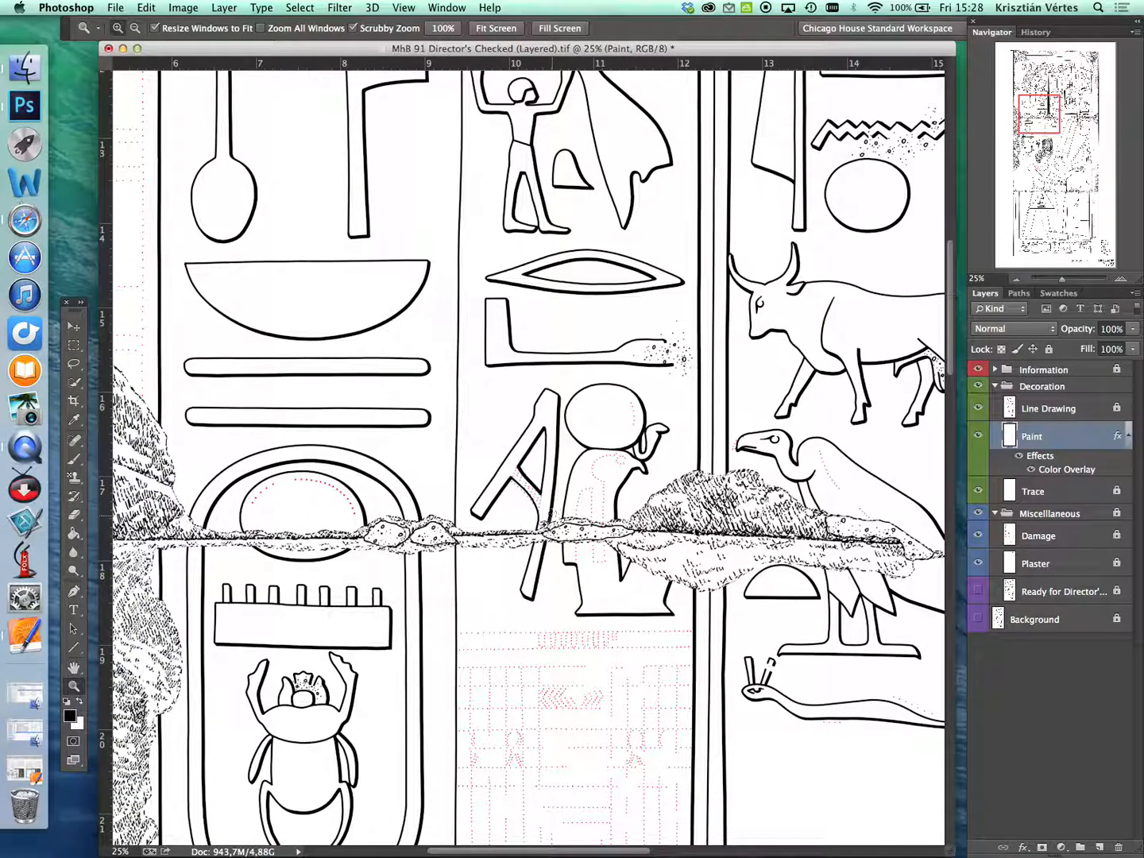
{"action": "scroll", "coordinate": [545, 513], "scroll_direction": "up", "scroll_amount": 1}
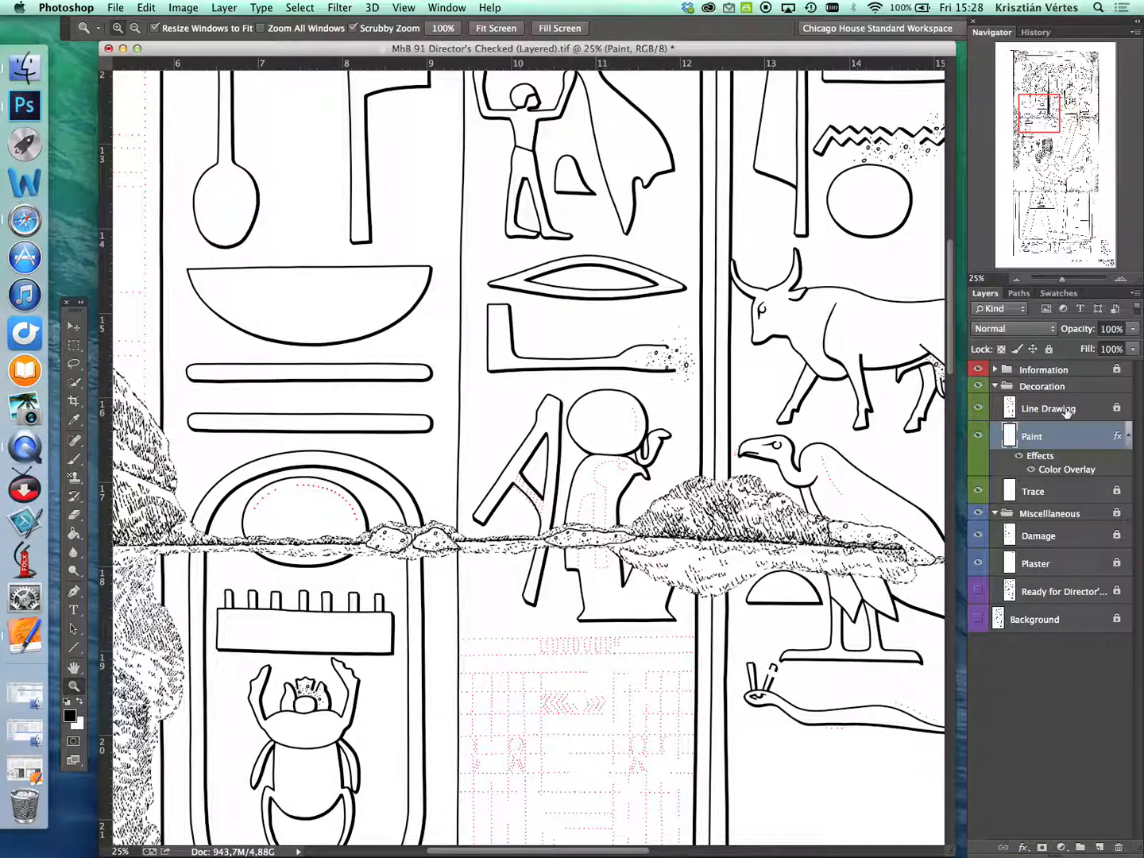
Step: Unlock the Line Drawing, Trace, Damage and Plaster layers together and lower their opacity to 71%
{"action": "left_click", "coordinate": [1069, 411]}
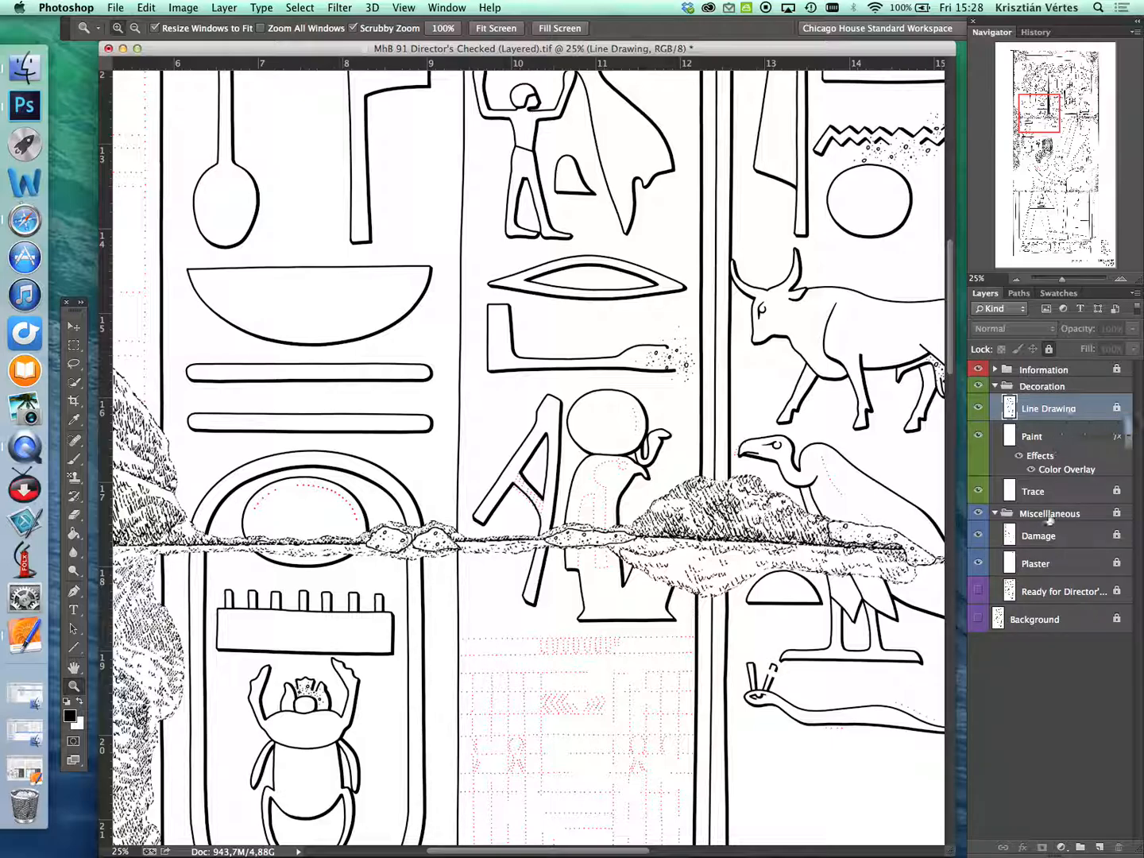
{"action": "left_click", "coordinate": [1056, 492], "text": "super"}
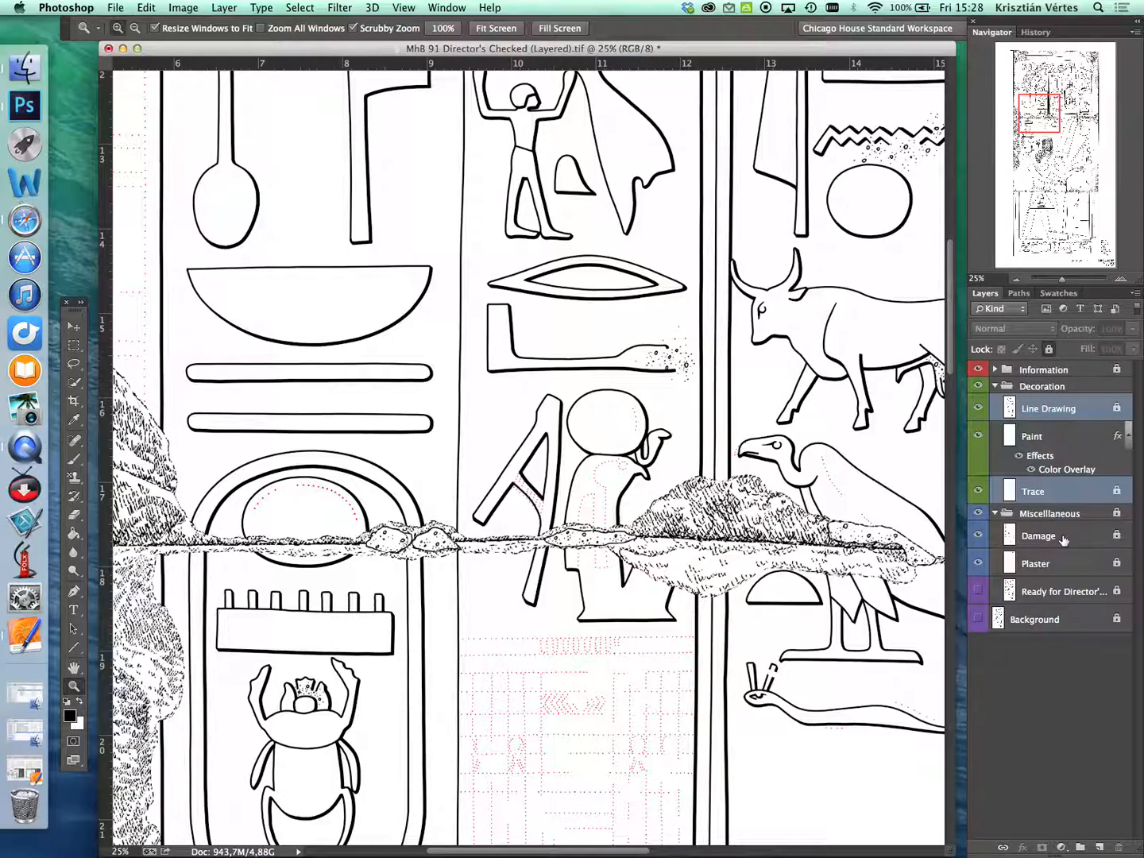
{"action": "left_click", "coordinate": [1064, 537], "text": "super"}
{"action": "left_click", "coordinate": [1061, 566], "text": "super"}
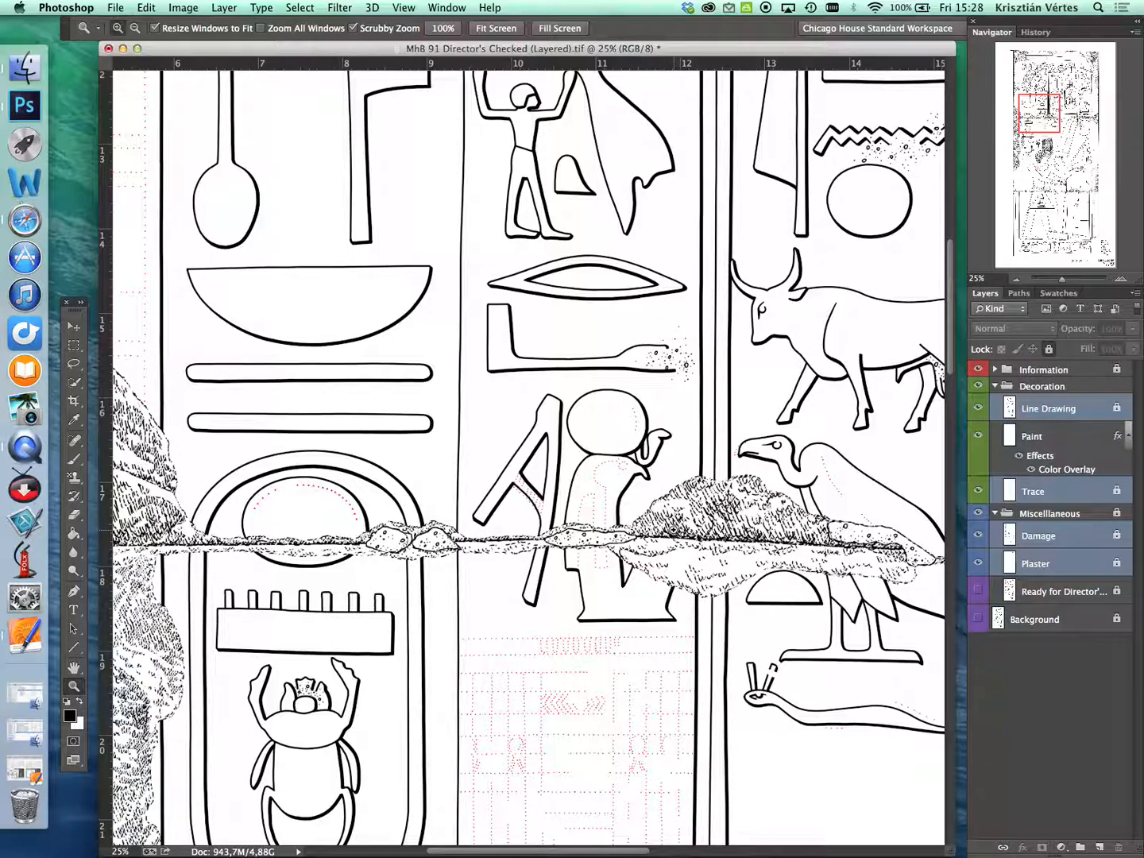
{"action": "left_click", "coordinate": [1048, 350]}
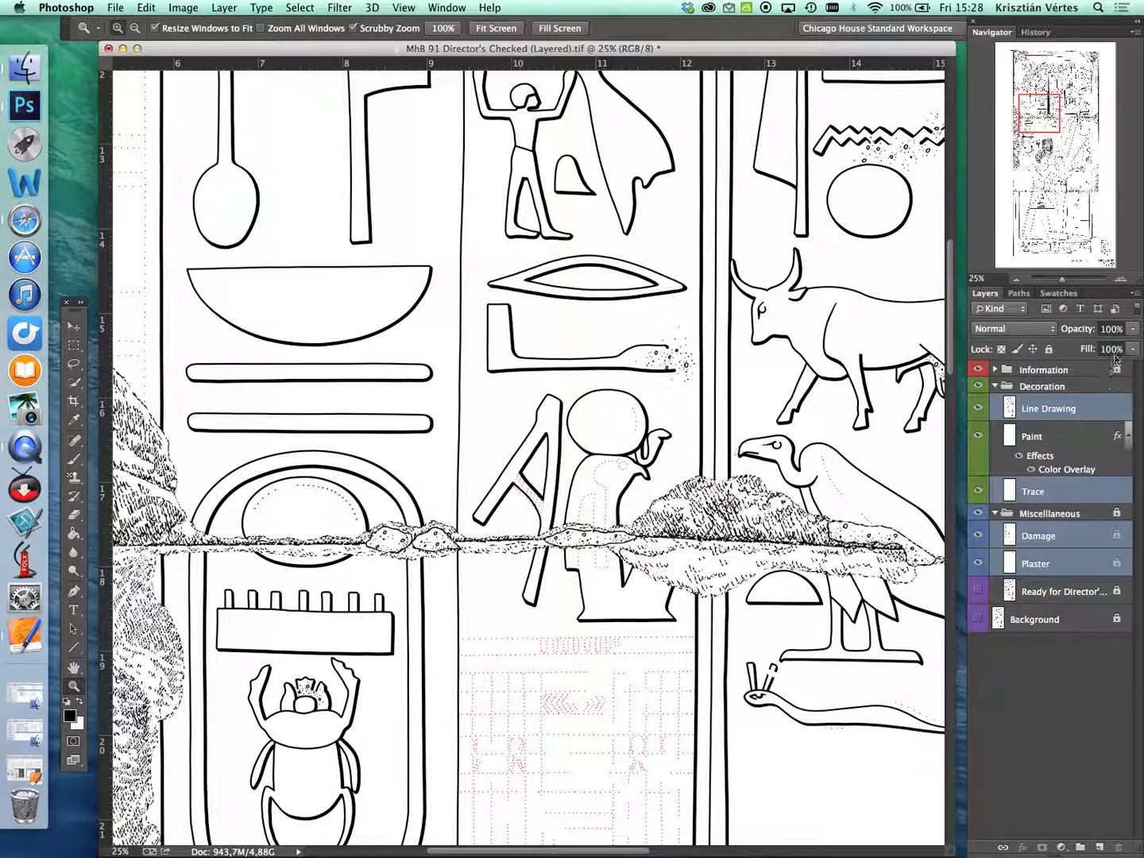
{"action": "left_click", "coordinate": [1130, 336]}
{"action": "left_click_drag", "start_coordinate": [1132, 350], "coordinate": [1111, 355]}
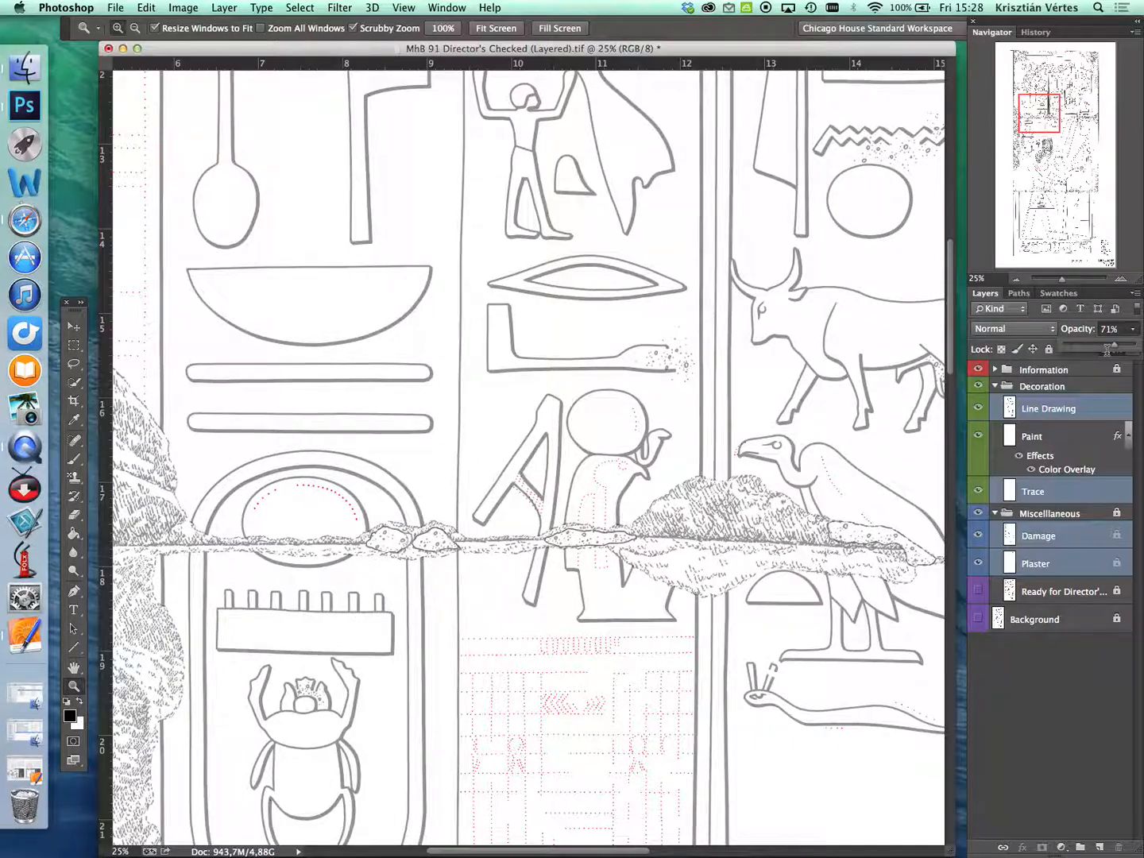
Step: Examine the red Paint dots against the dimmed line work, from the hieroglyph columns to the whole relief
{"action": "mouse_move", "coordinate": [659, 548]}
{"action": "left_mouse_down"}
{"action": "mouse_move", "coordinate": [700, 536]}
{"action": "mouse_move", "coordinate": [766, 477]}
{"action": "mouse_move", "coordinate": [754, 437]}
{"action": "left_mouse_up"}
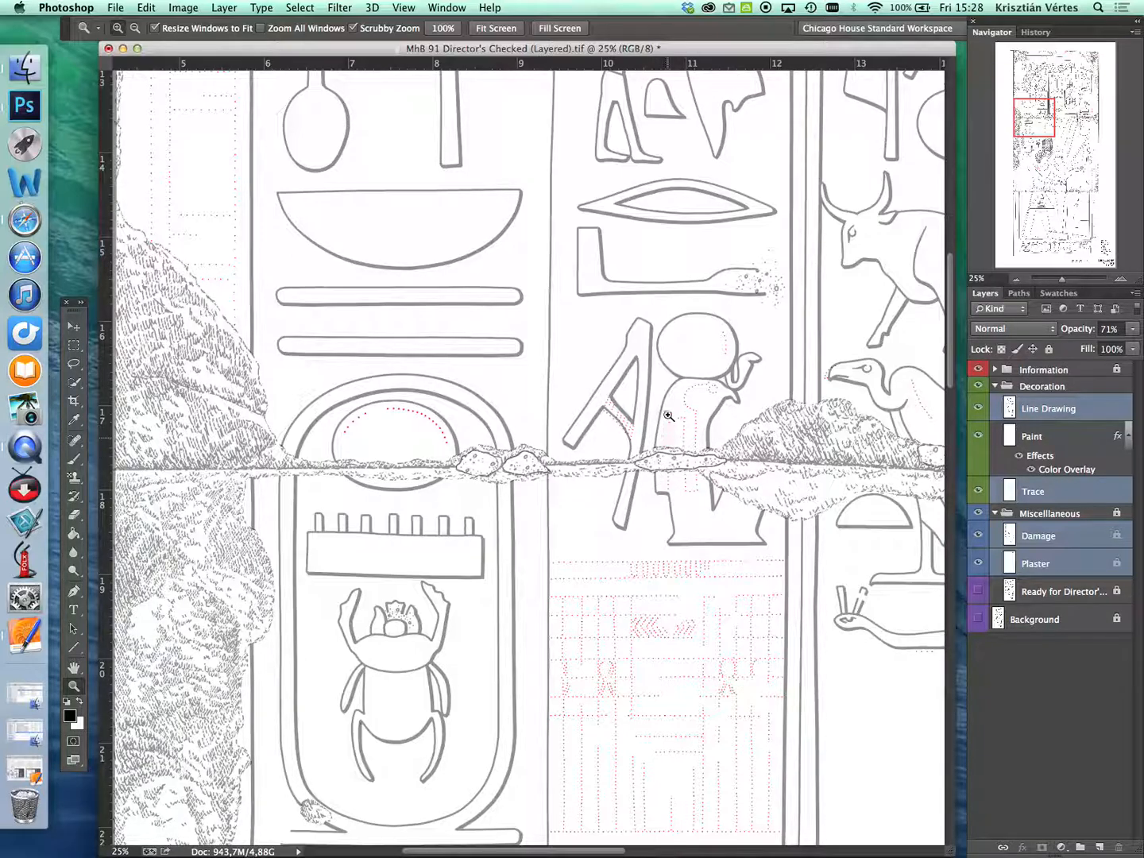
{"action": "left_click_drag", "start_coordinate": [628, 457], "coordinate": [735, 541]}
{"action": "left_click", "coordinate": [644, 484]}
{"action": "left_click", "coordinate": [649, 482]}
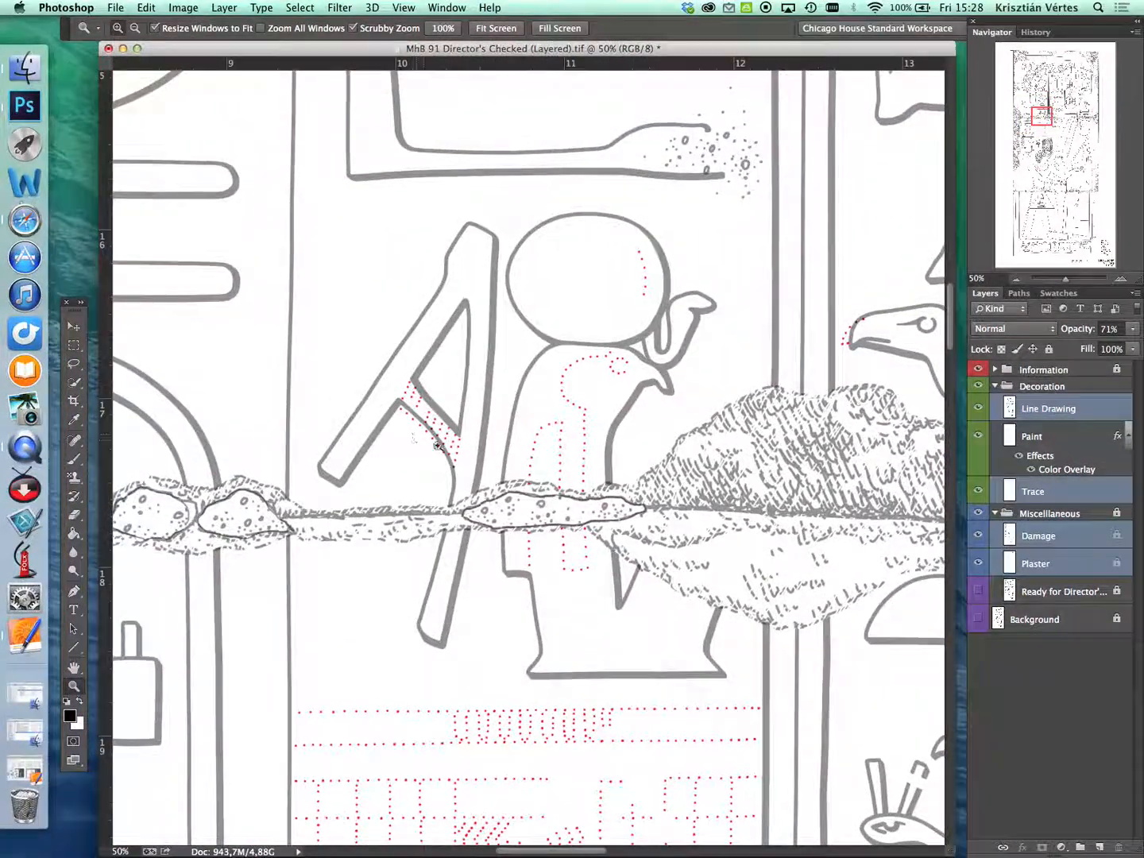
{"action": "left_click_drag", "start_coordinate": [451, 459], "coordinate": [468, 471]}
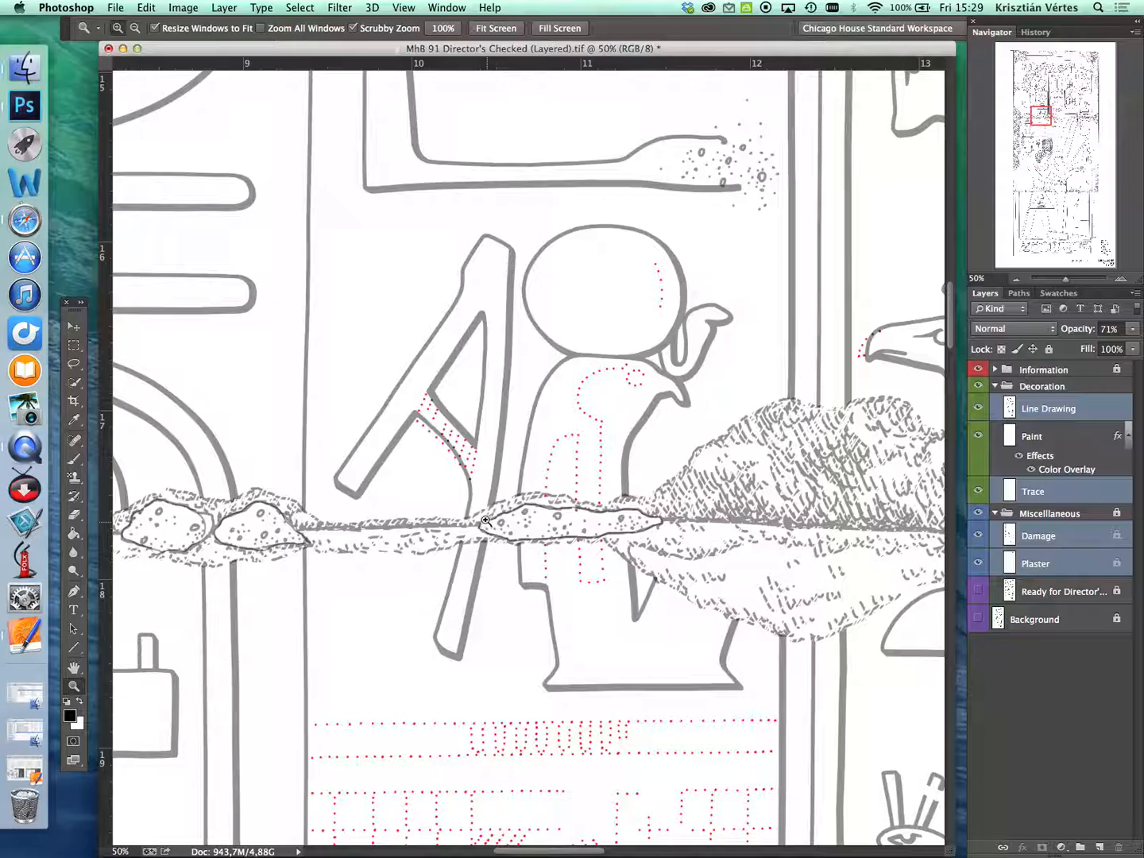
{"action": "left_click", "coordinate": [486, 30]}
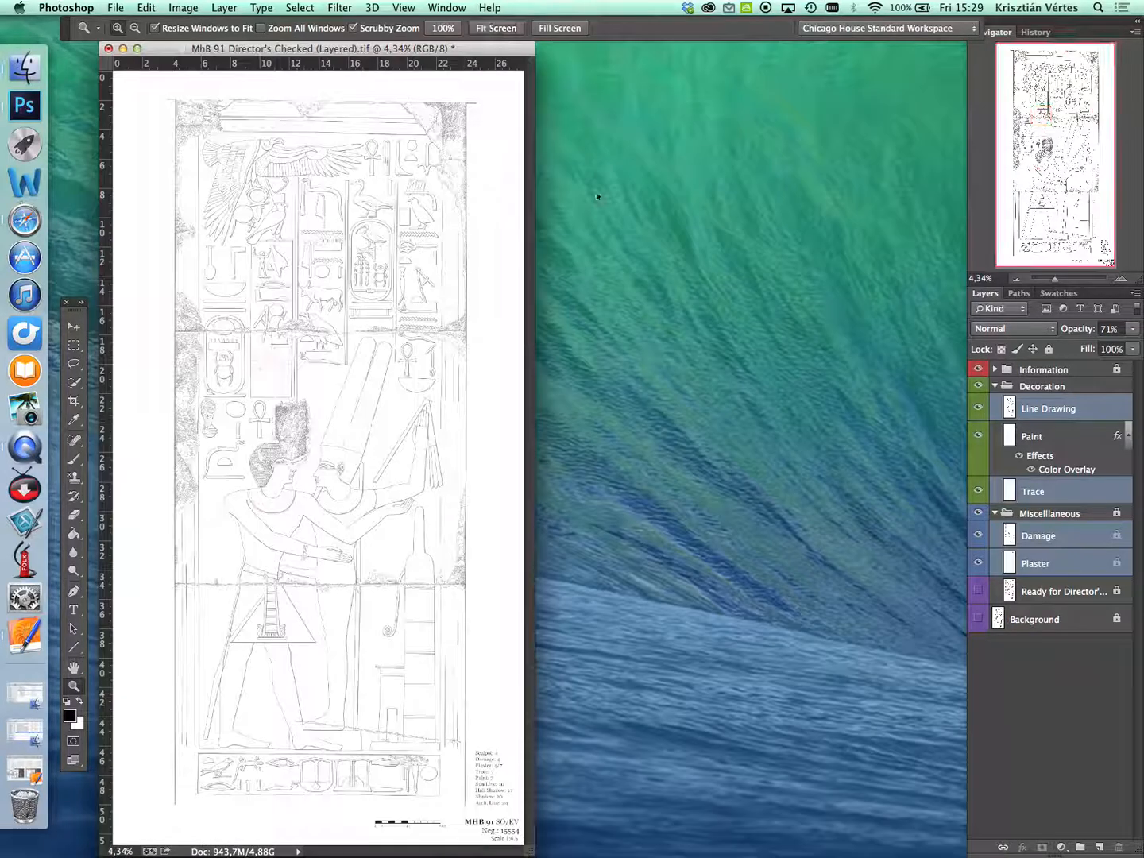
{"action": "left_click", "coordinate": [360, 447]}
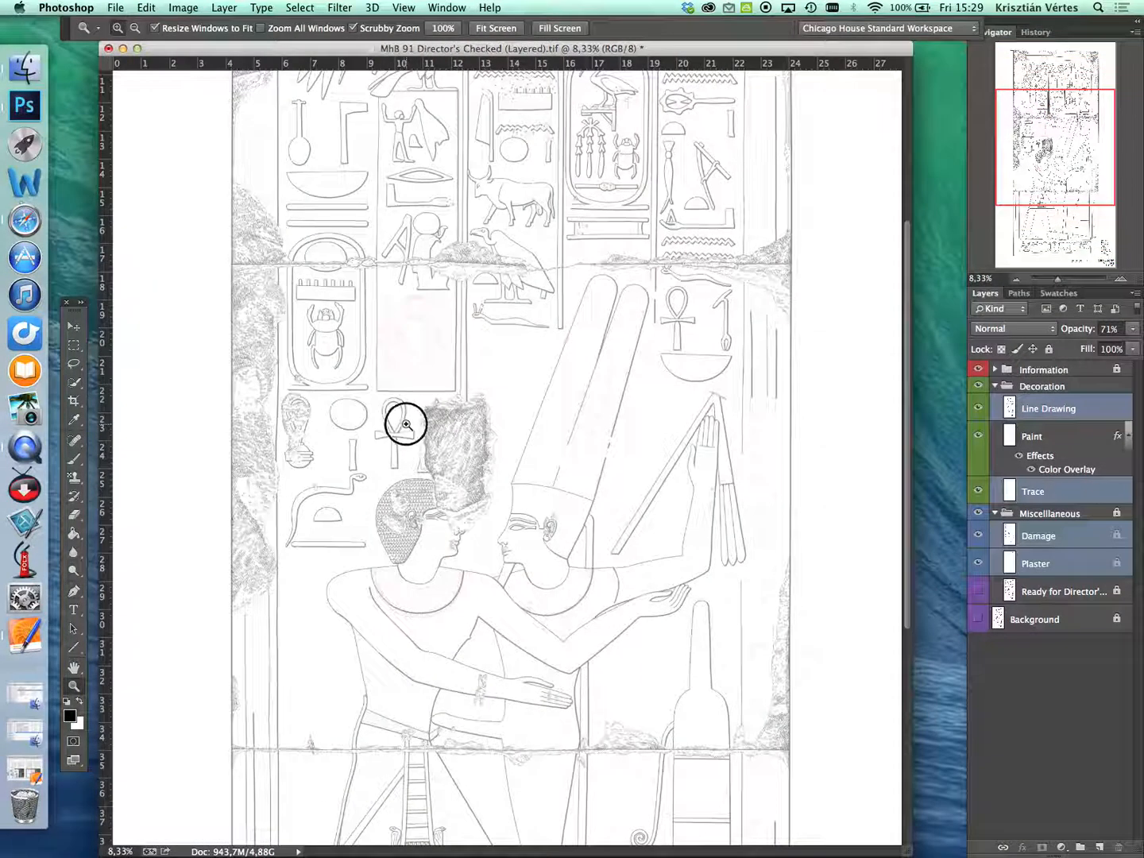
{"action": "left_click", "coordinate": [406, 425]}
{"action": "left_click_drag", "start_coordinate": [551, 409], "coordinate": [617, 540]}
{"action": "left_click", "coordinate": [571, 432]}
{"action": "left_click_drag", "start_coordinate": [682, 507], "coordinate": [618, 604]}
{"action": "left_click_drag", "start_coordinate": [673, 562], "coordinate": [712, 511]}
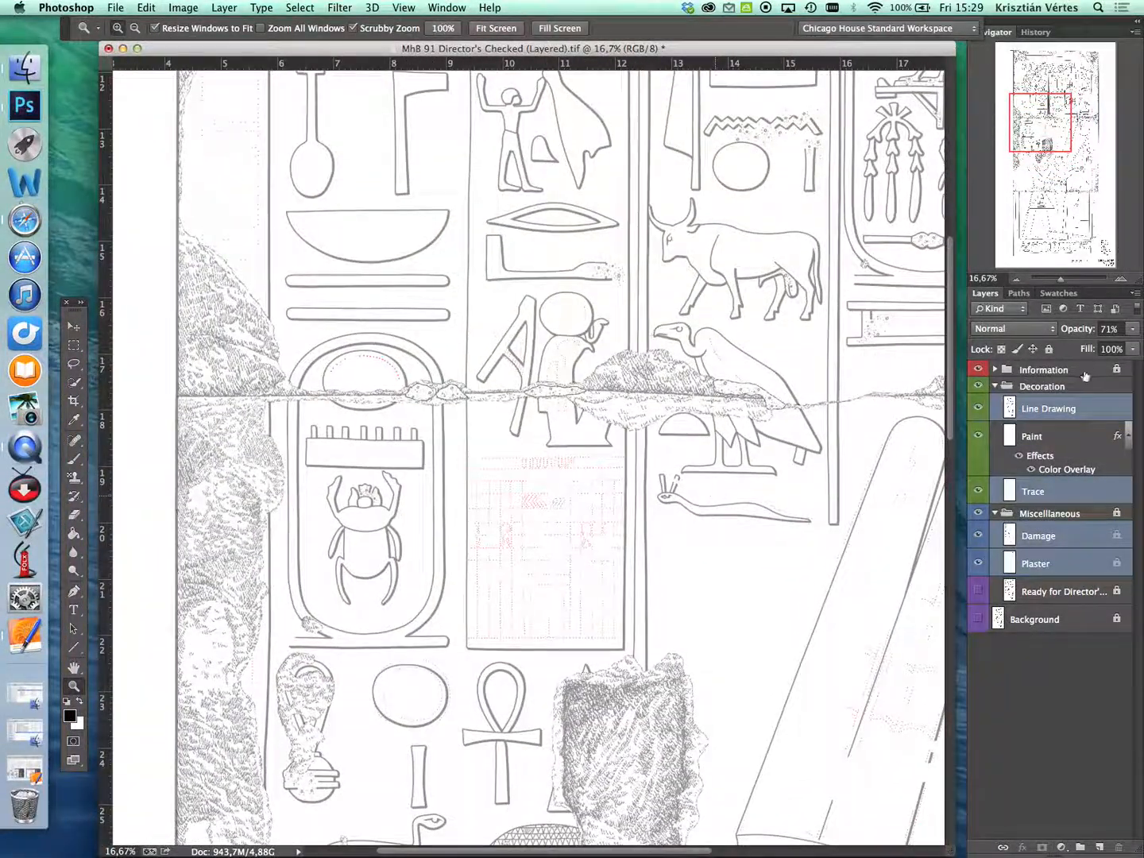
Step: Select everything from the Information group through the Background layer and merge it into a single layer
{"action": "left_click", "coordinate": [1084, 372]}
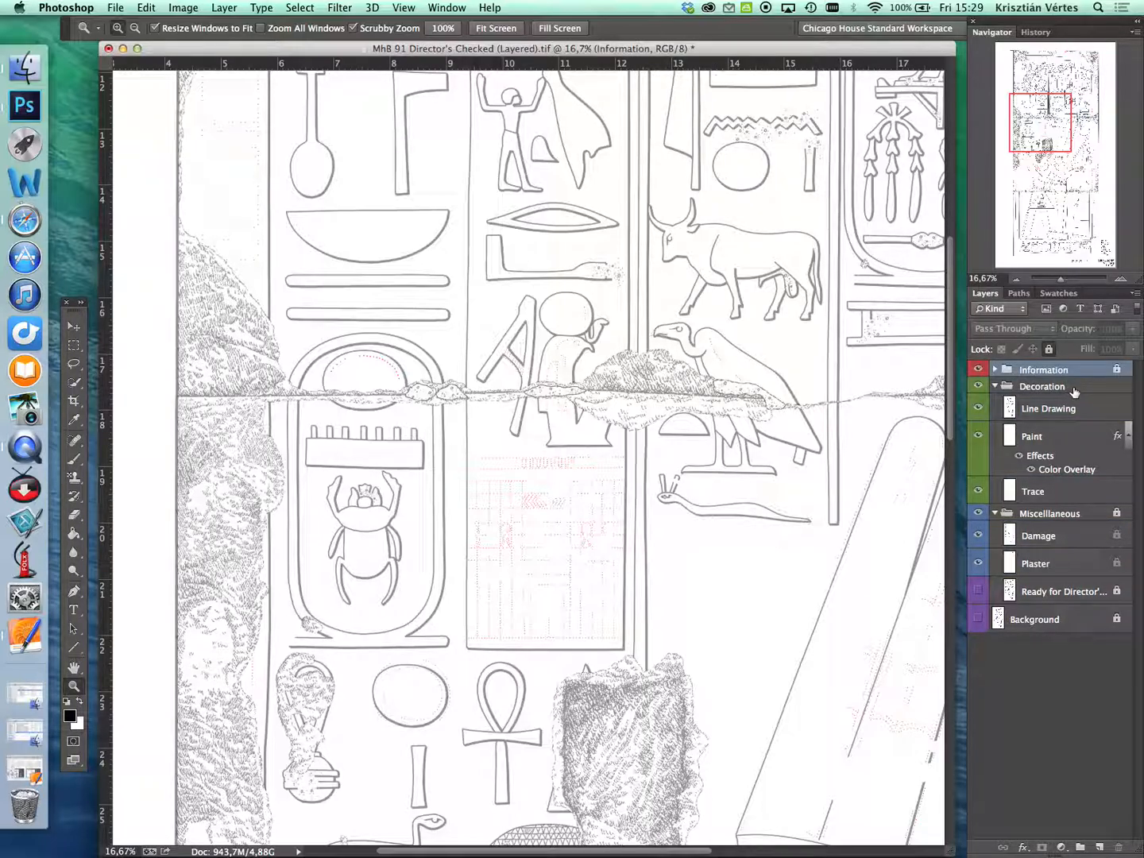
{"action": "left_click", "coordinate": [1041, 619], "text": "shift"}
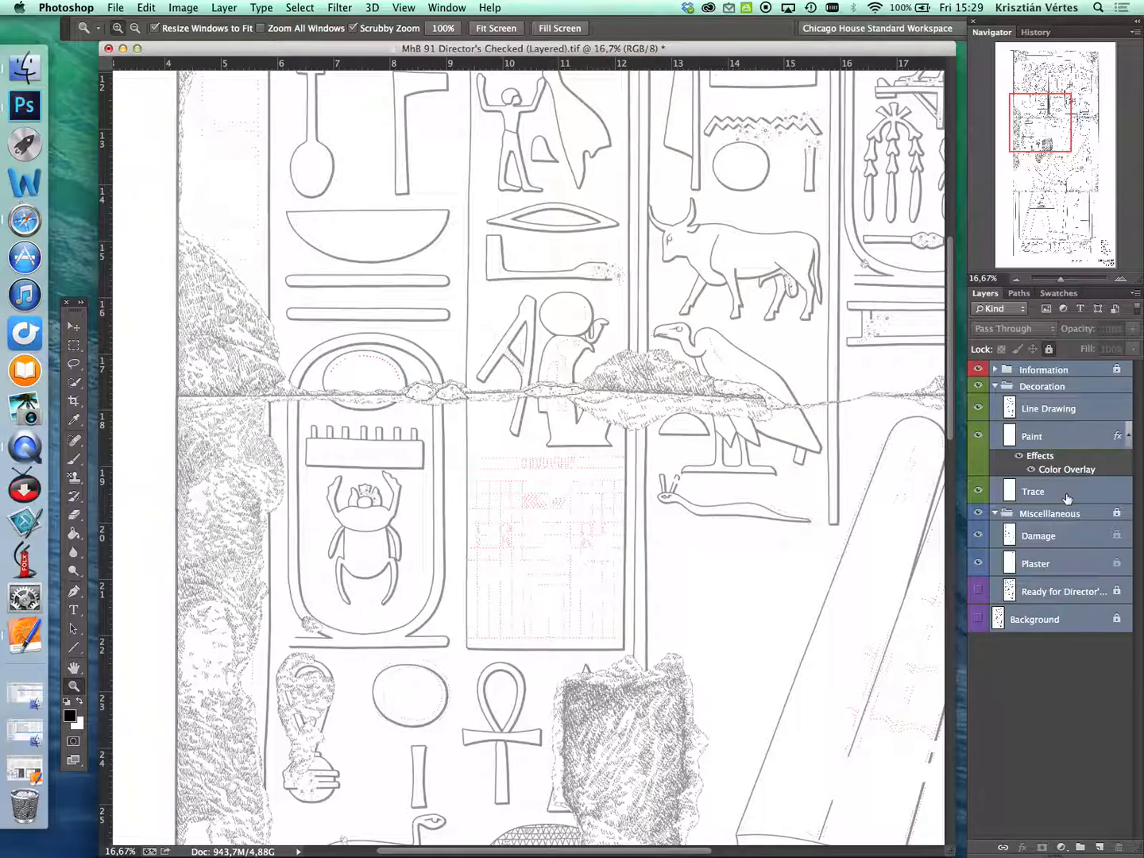
{"action": "right_click", "coordinate": [1066, 499]}
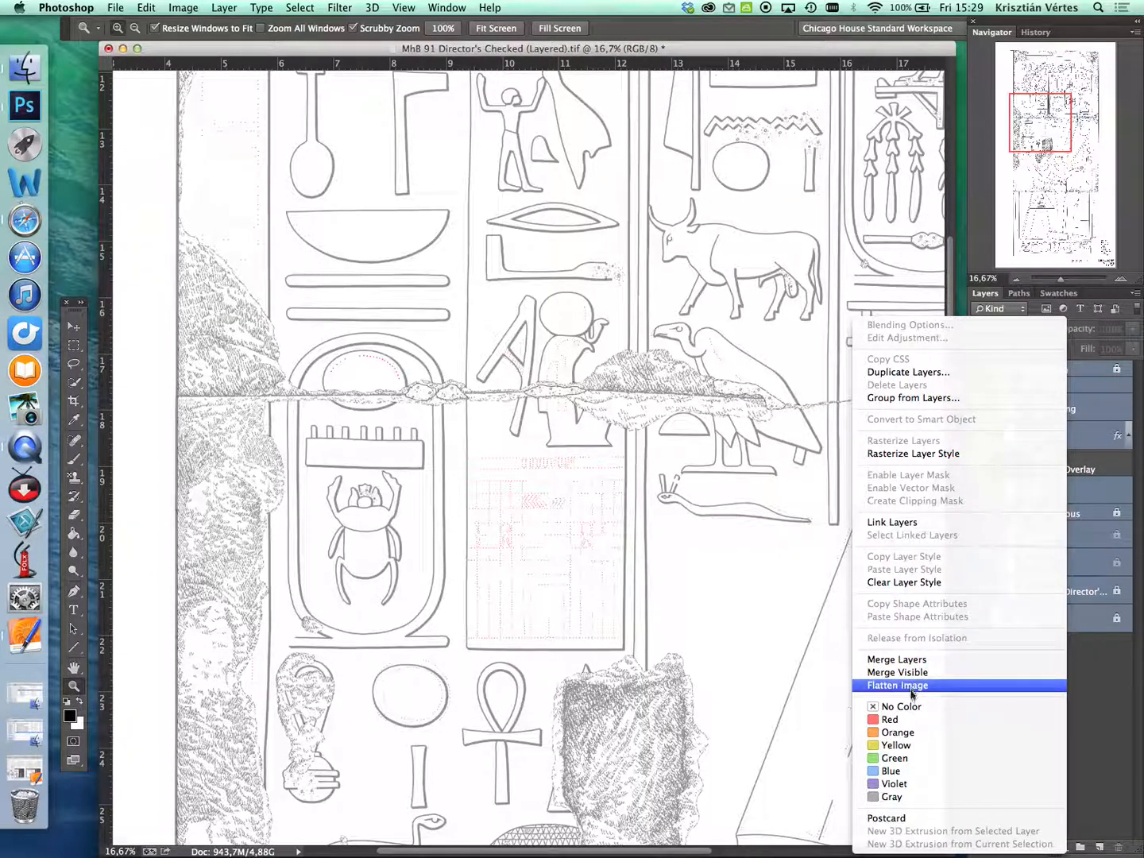
{"action": "left_click", "coordinate": [918, 661]}
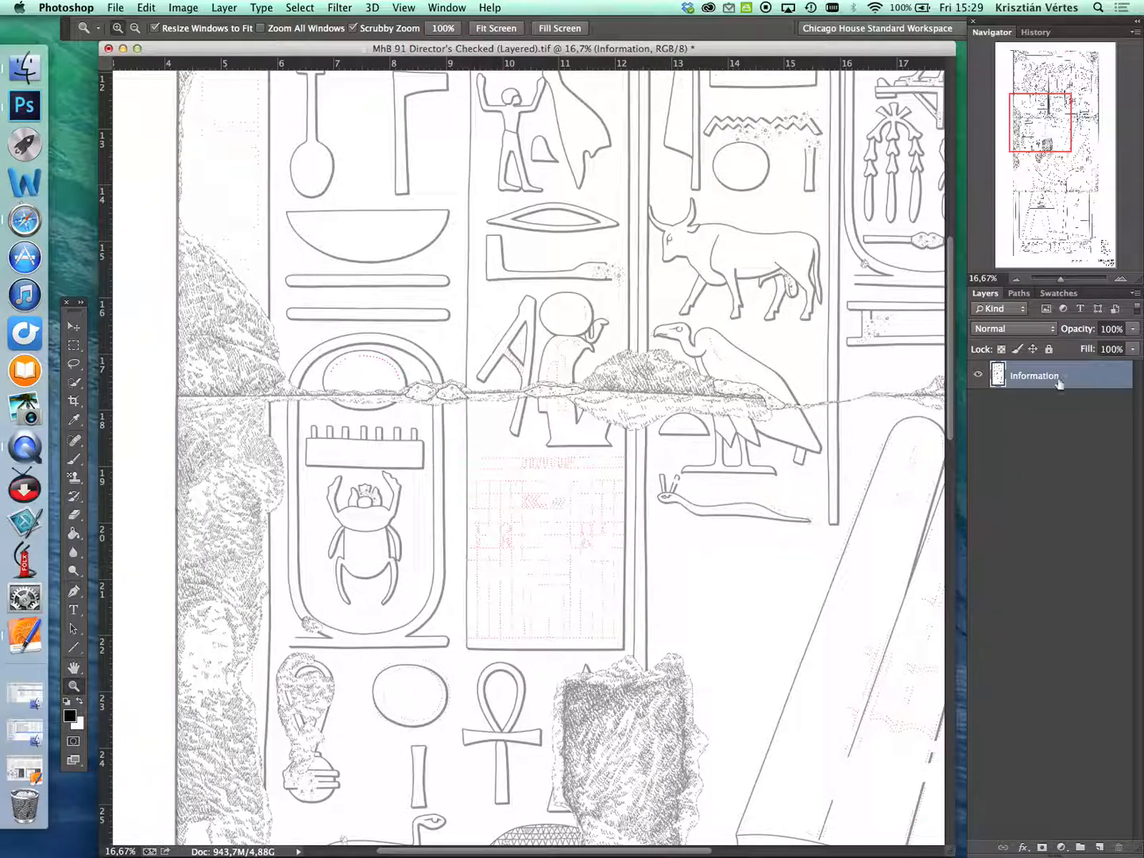
Step: Review the merged drawing, fit the whole sheet on screen and move its window toward the middle of the workspace
{"action": "mouse_move", "coordinate": [817, 518]}
{"action": "left_mouse_down"}
{"action": "mouse_move", "coordinate": [806, 539]}
{"action": "mouse_move", "coordinate": [825, 544]}
{"action": "mouse_move", "coordinate": [819, 526]}
{"action": "left_mouse_up"}
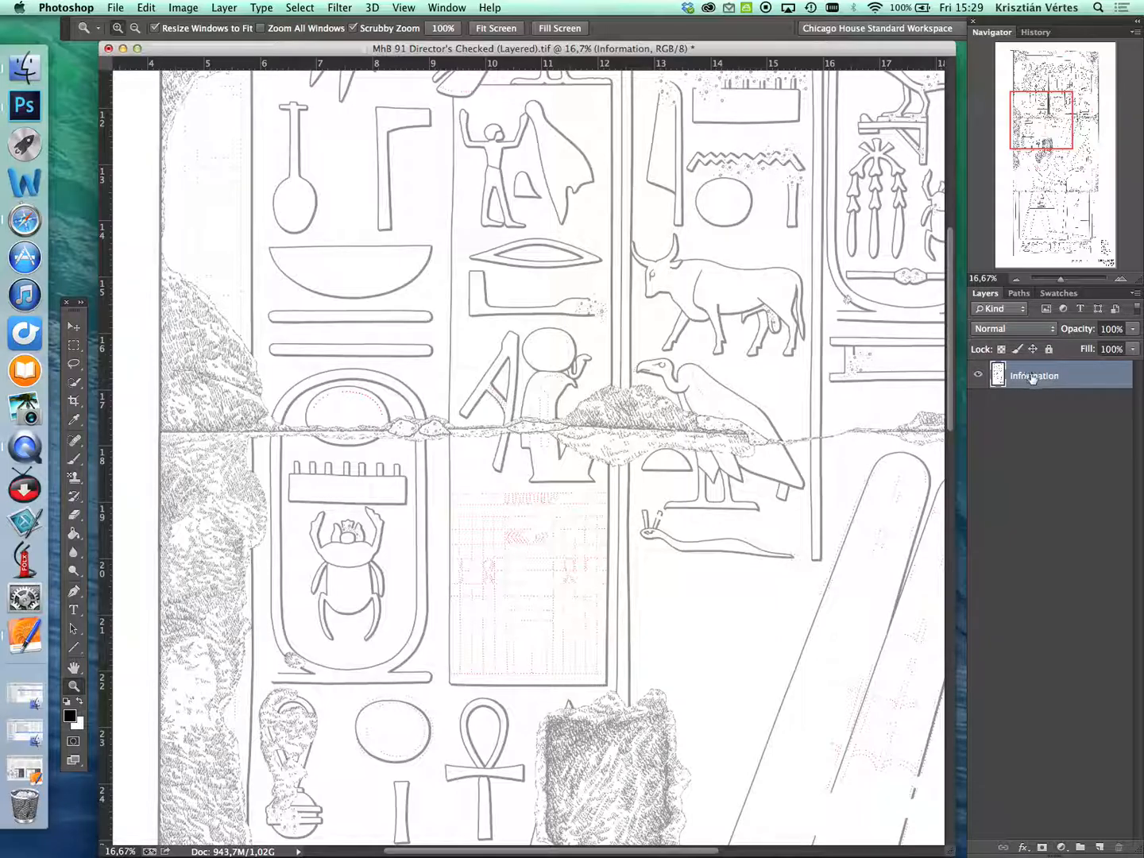
{"action": "left_click_drag", "start_coordinate": [853, 515], "coordinate": [833, 603]}
{"action": "left_click_drag", "start_coordinate": [828, 476], "coordinate": [830, 595]}
{"action": "left_click", "coordinate": [519, 31]}
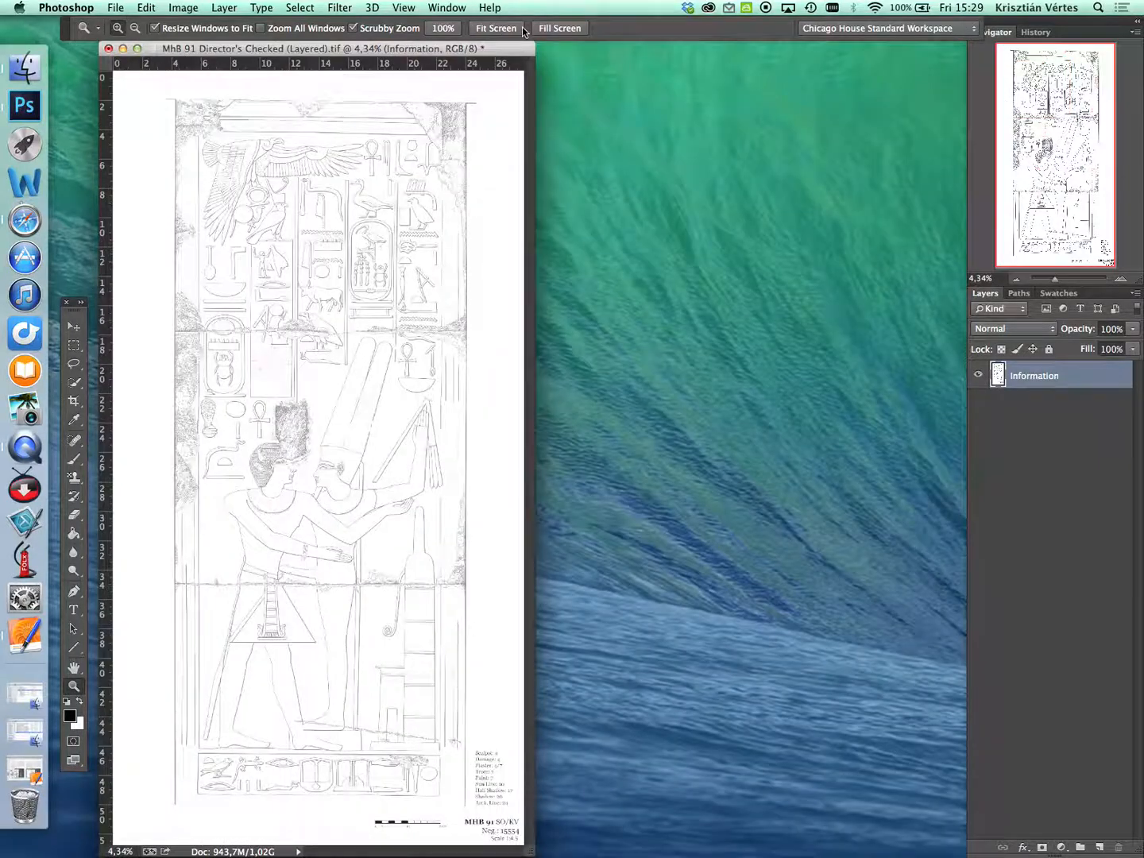
{"action": "left_click_drag", "start_coordinate": [489, 53], "coordinate": [674, 54]}
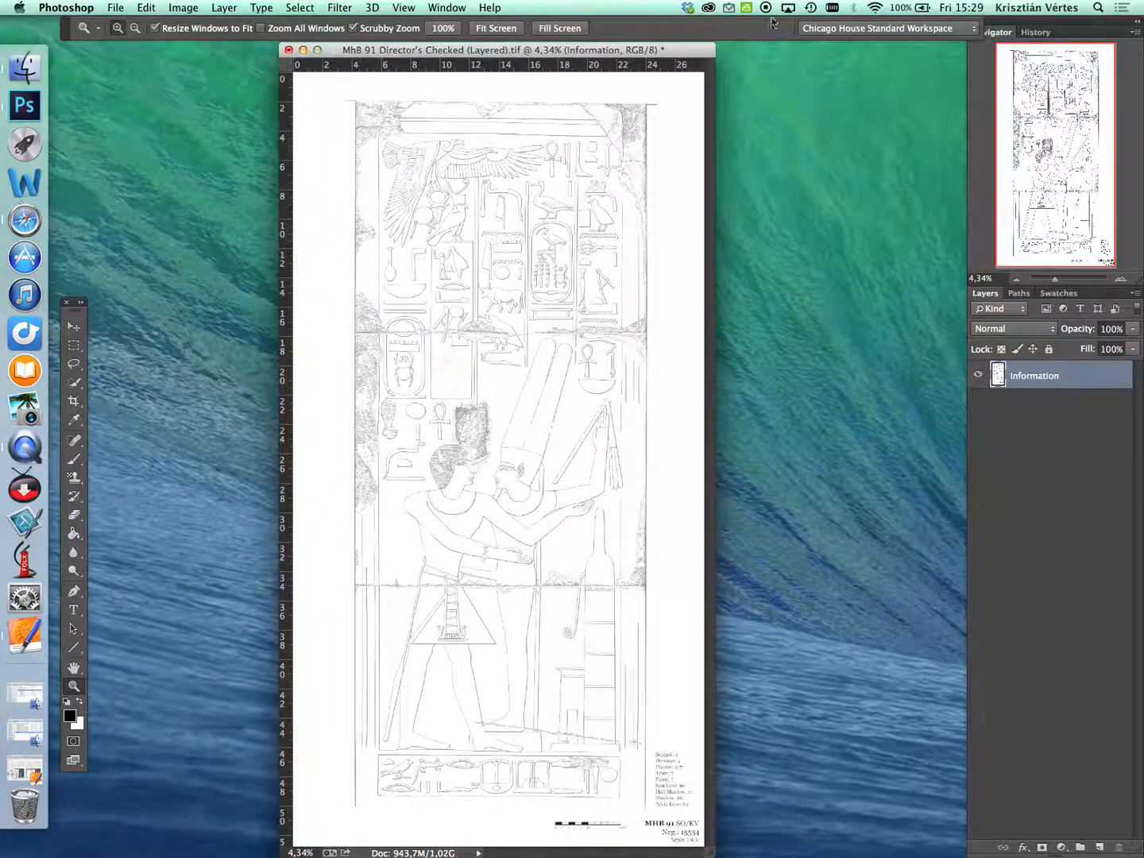